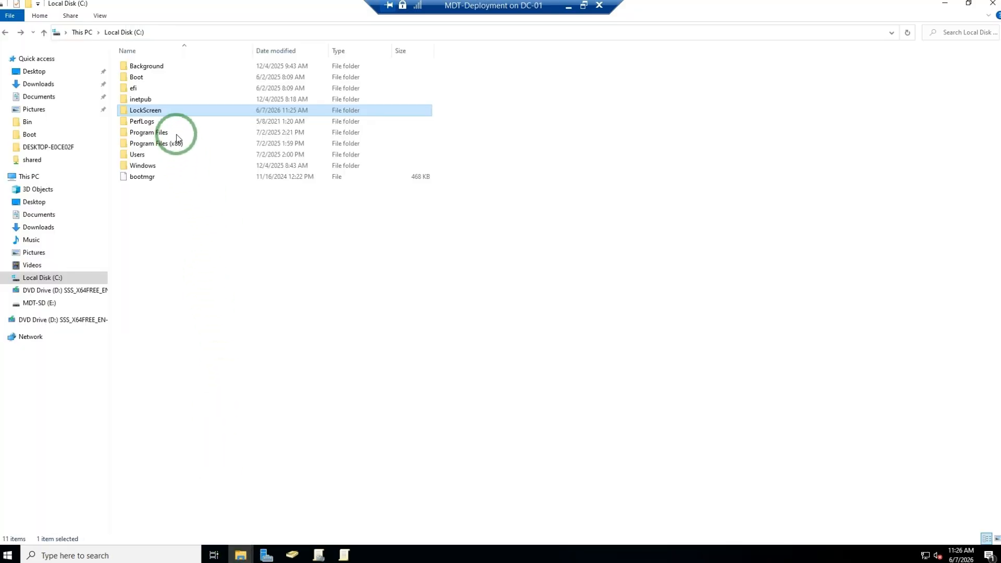
- Inspect the contents of the LockScreen folder on Local Disk (C:)
double_click(185, 112)
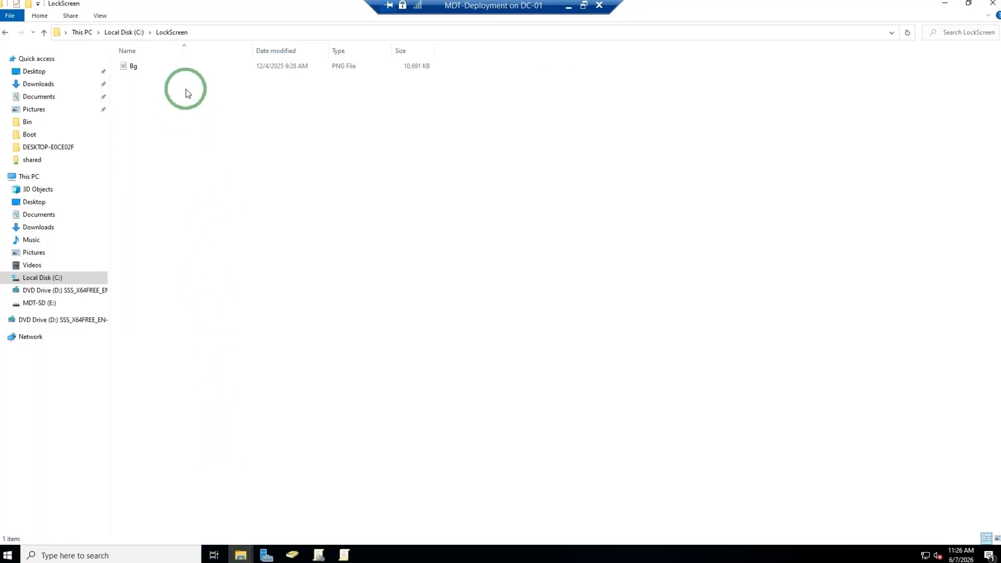
left_click(125, 32)
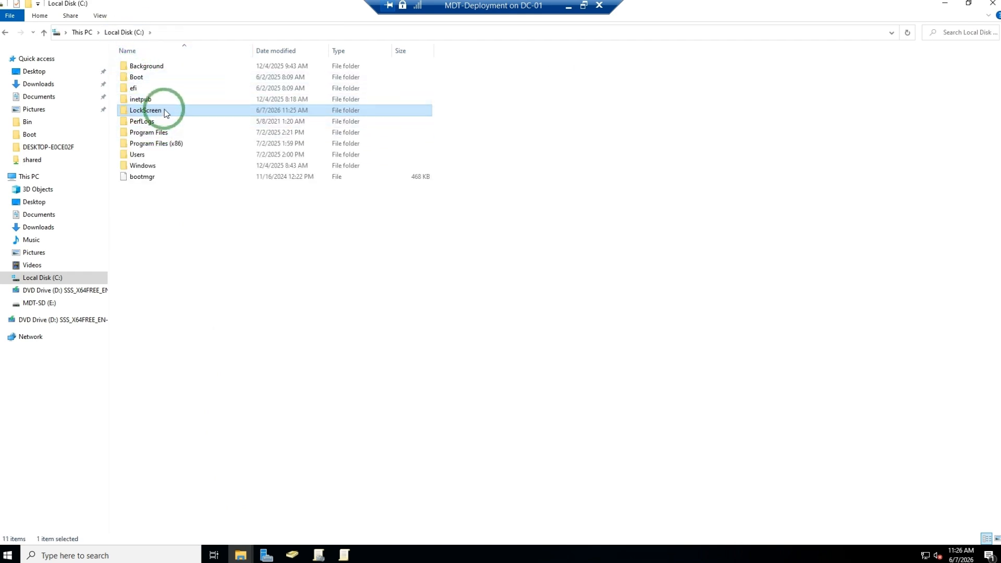
- Share the LockScreen folder on the network with Everyone at Read permission level
right_click(165, 111)
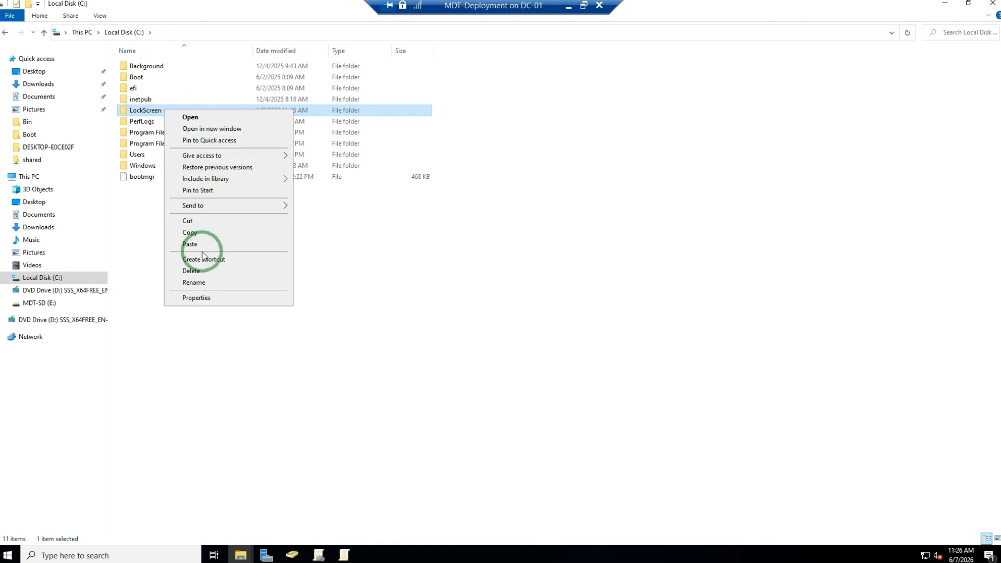
left_click(197, 298)
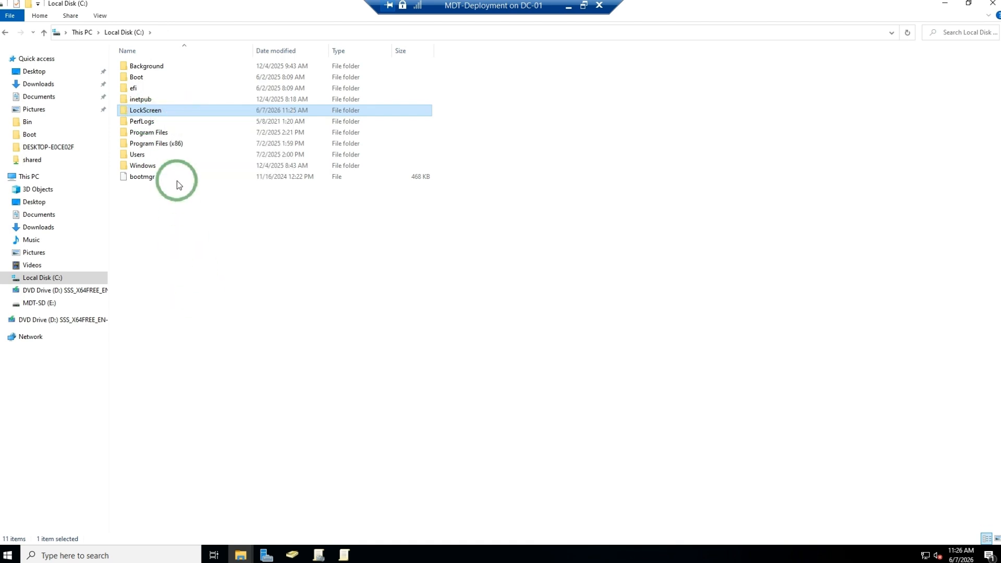
left_click(211, 135)
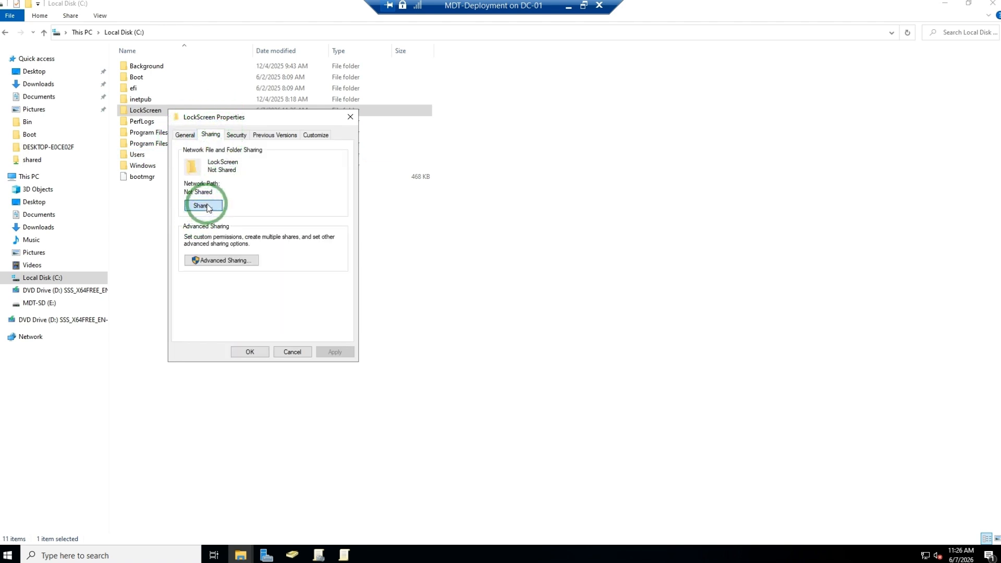
left_click(208, 206)
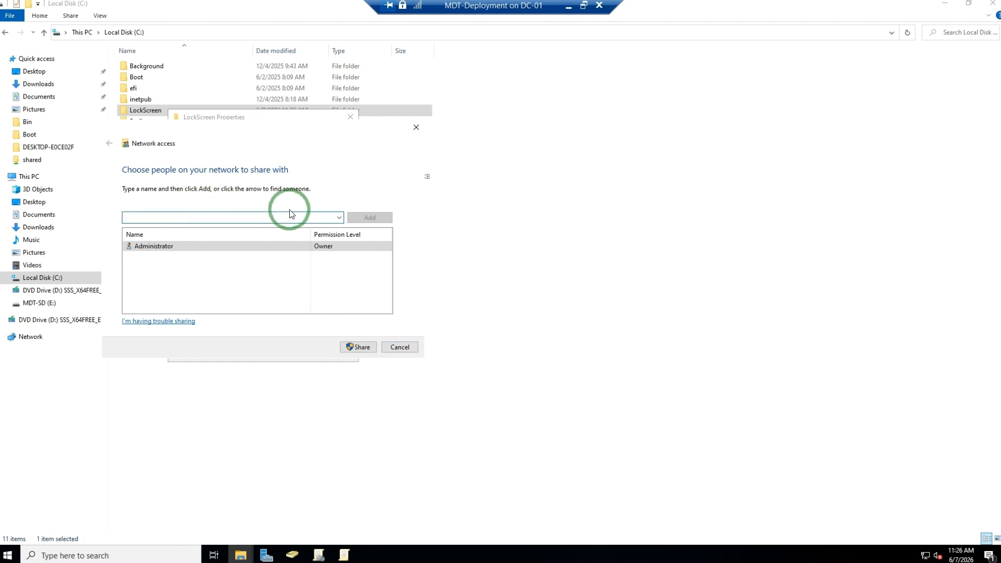
left_click(339, 218)
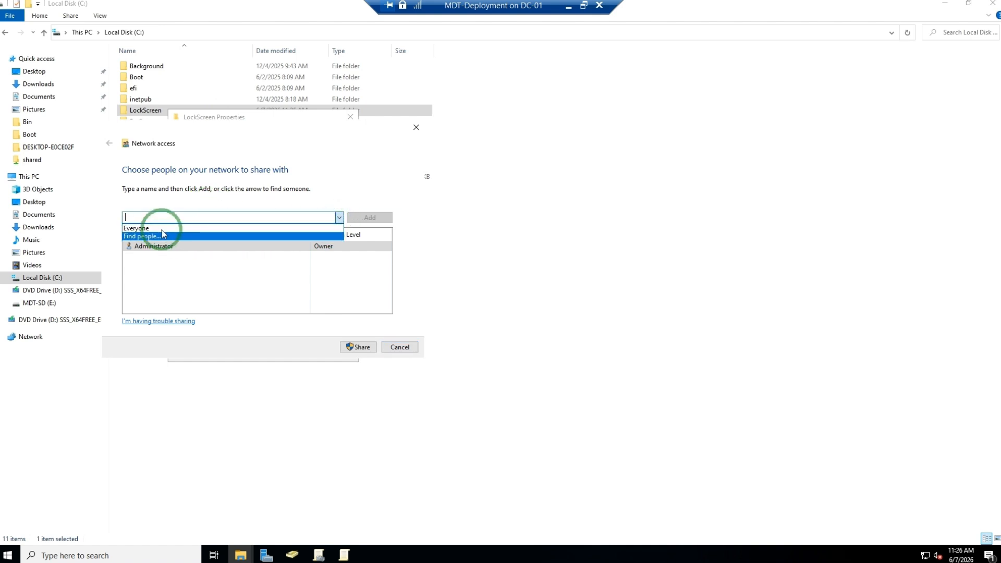
left_click(180, 230)
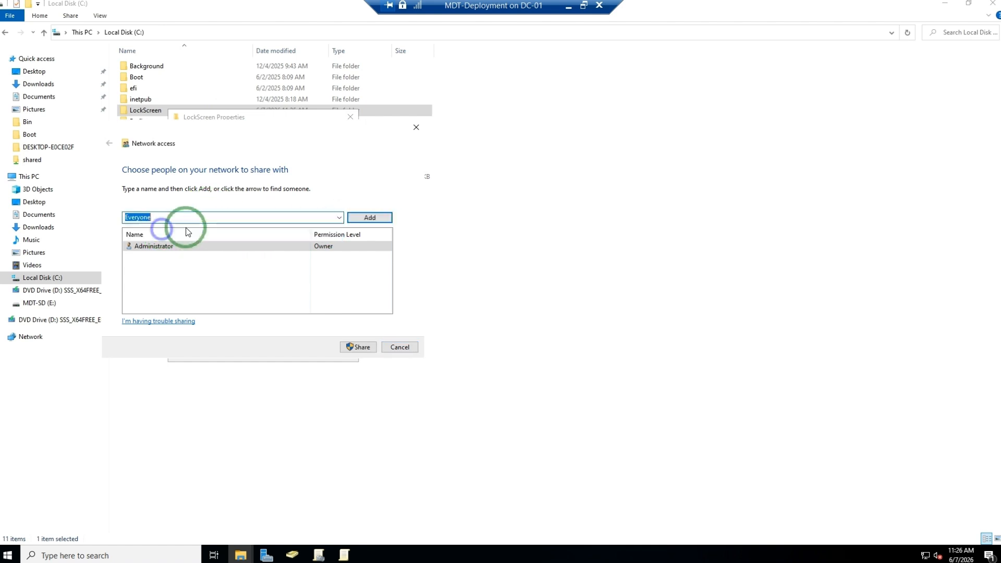
left_click(372, 218)
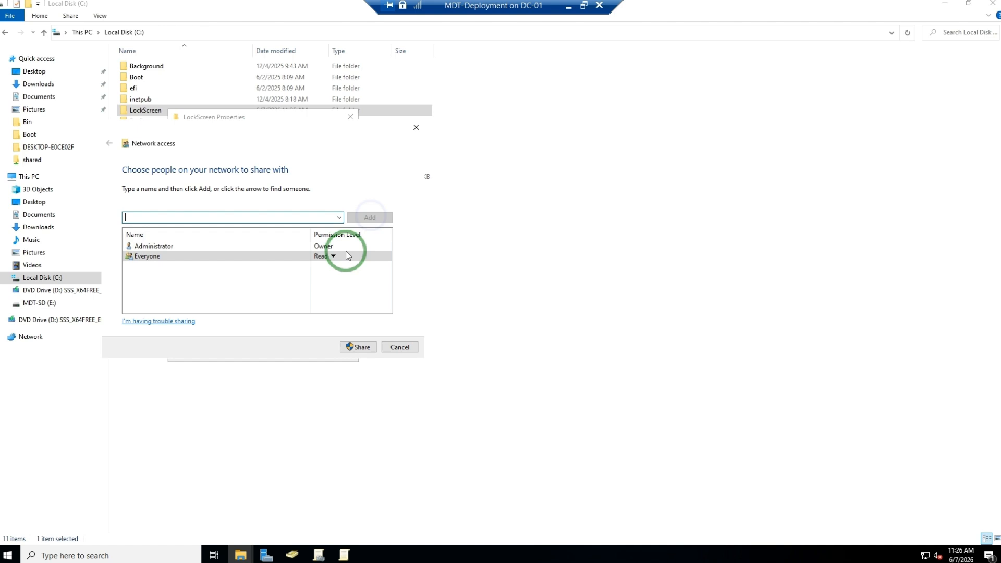
left_click(360, 347)
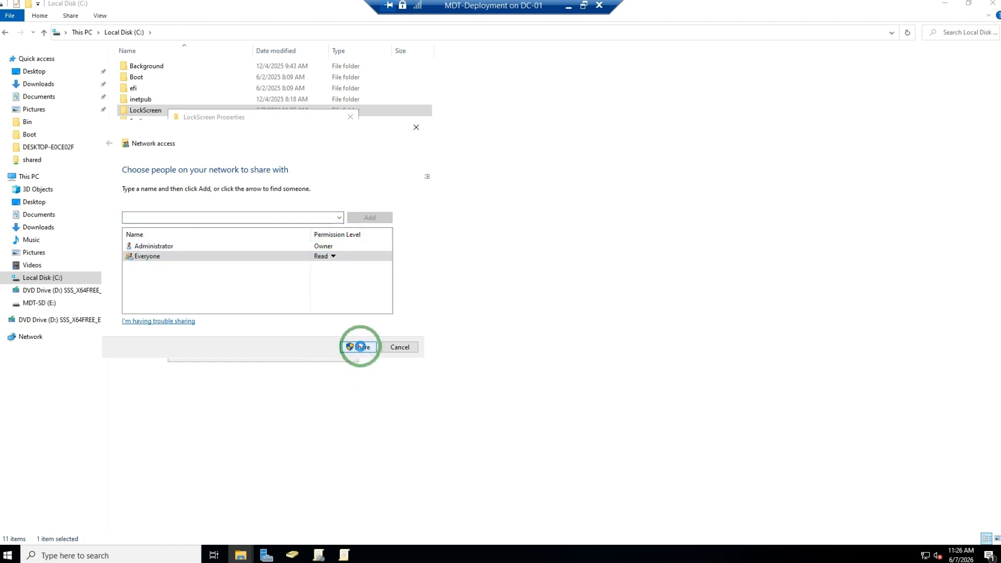
- Copy the LockScreen share's network path and close the sharing confirmation
left_click(193, 245)
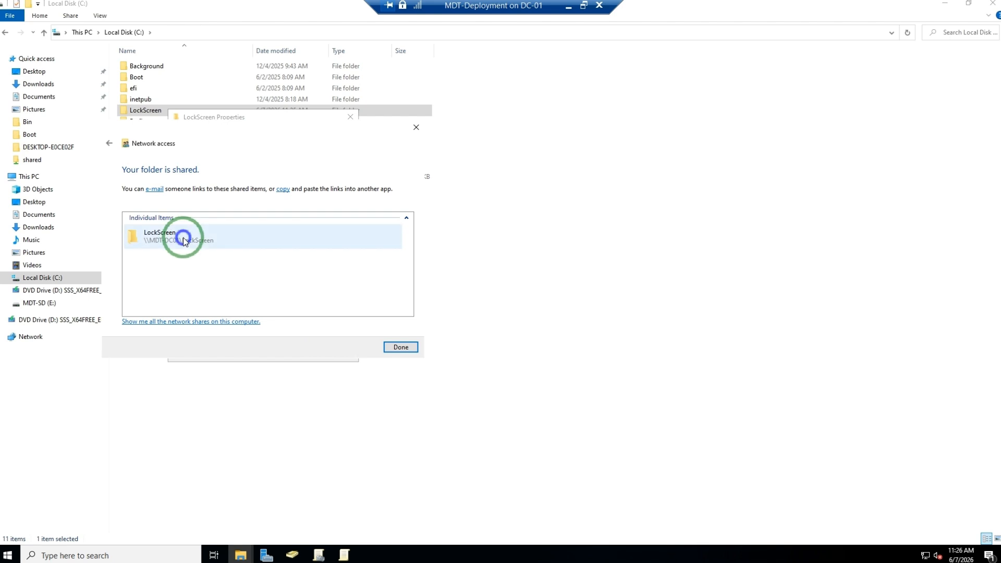
right_click(196, 252)
left_click(200, 246)
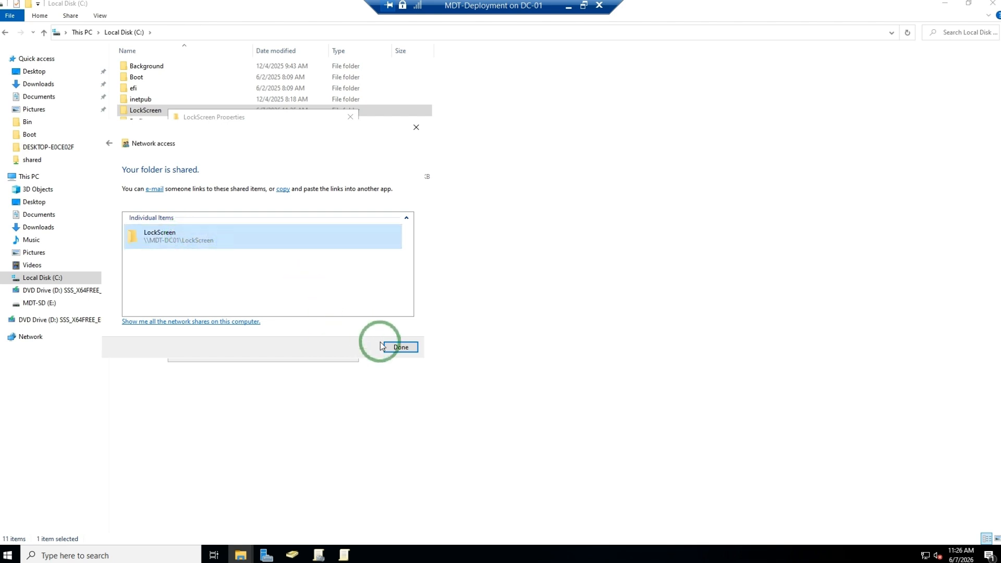
left_click(399, 347)
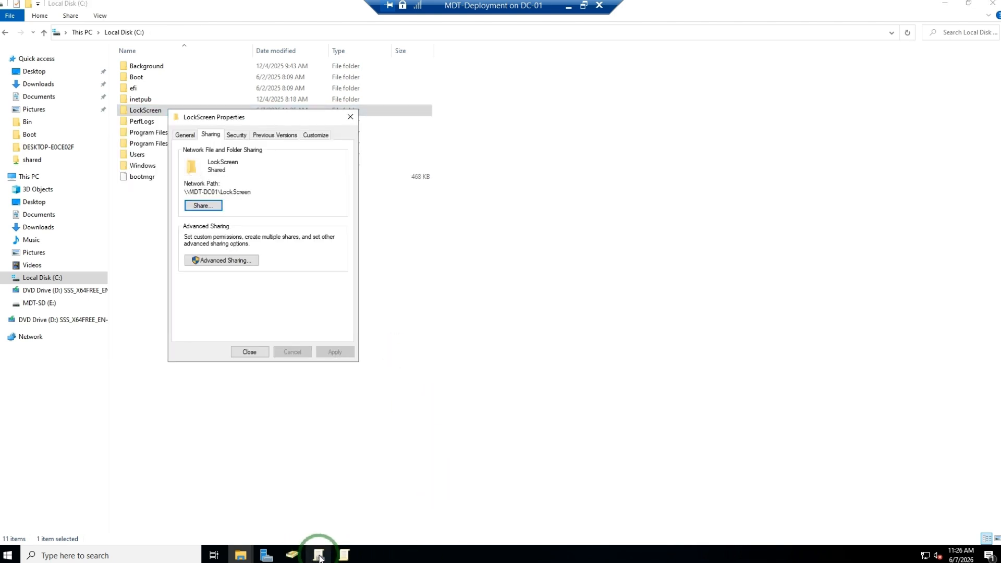
- Switch to Group Policy Management and create a GPO named LockScreen_GPO_Ne linked to the mdt.local domain
mouse_move(318, 555)
left_click(316, 513)
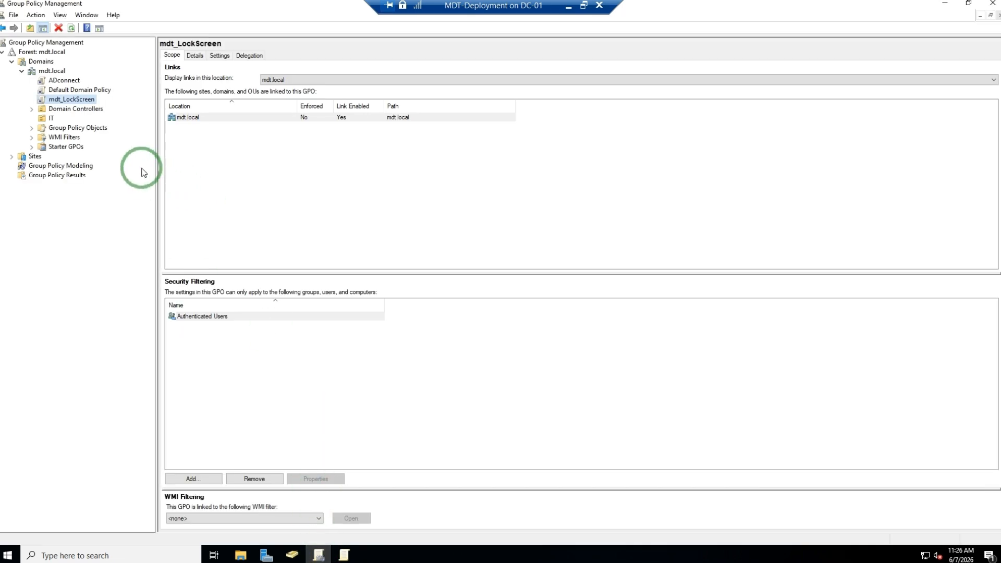
right_click(48, 72)
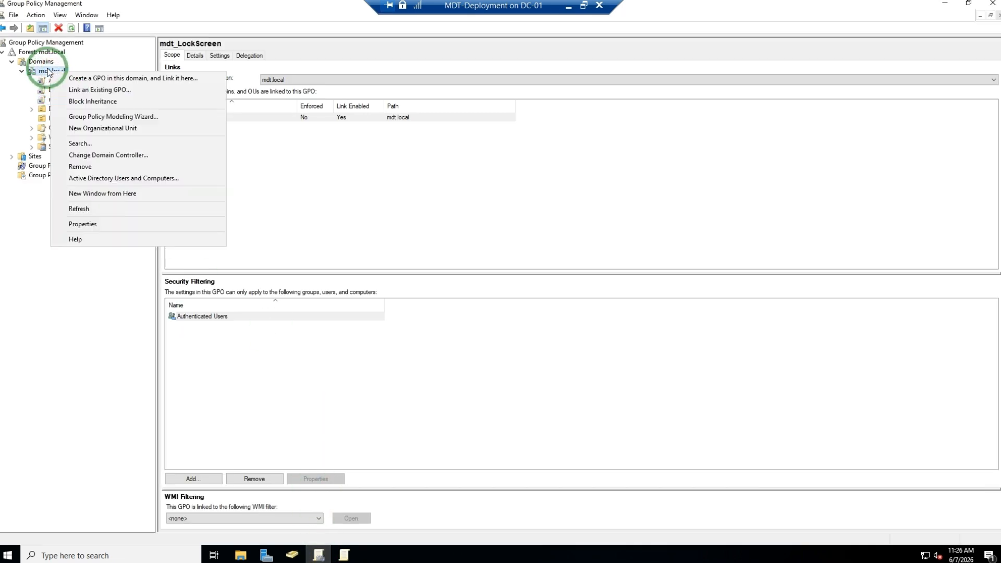
left_click(87, 78)
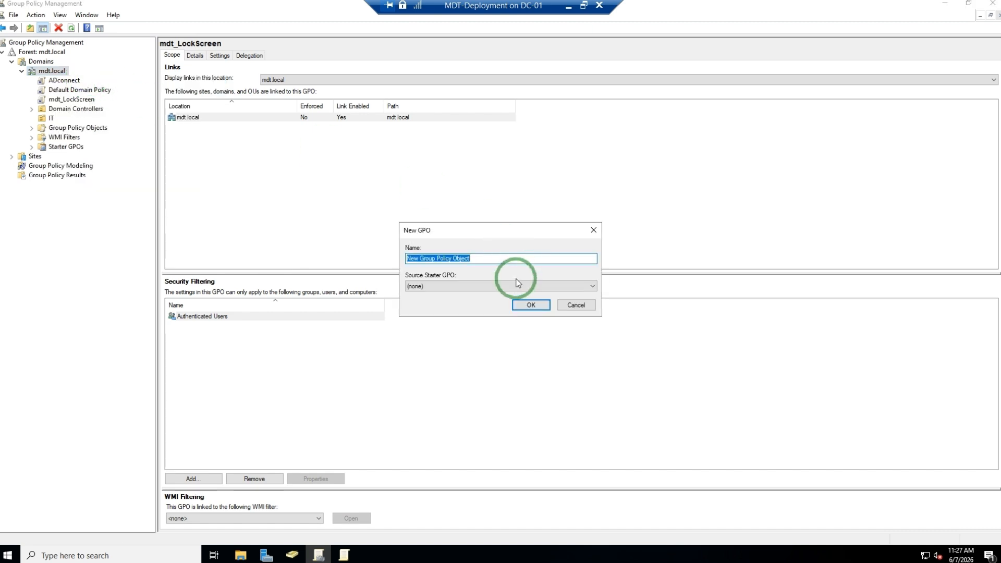
left_click(531, 307)
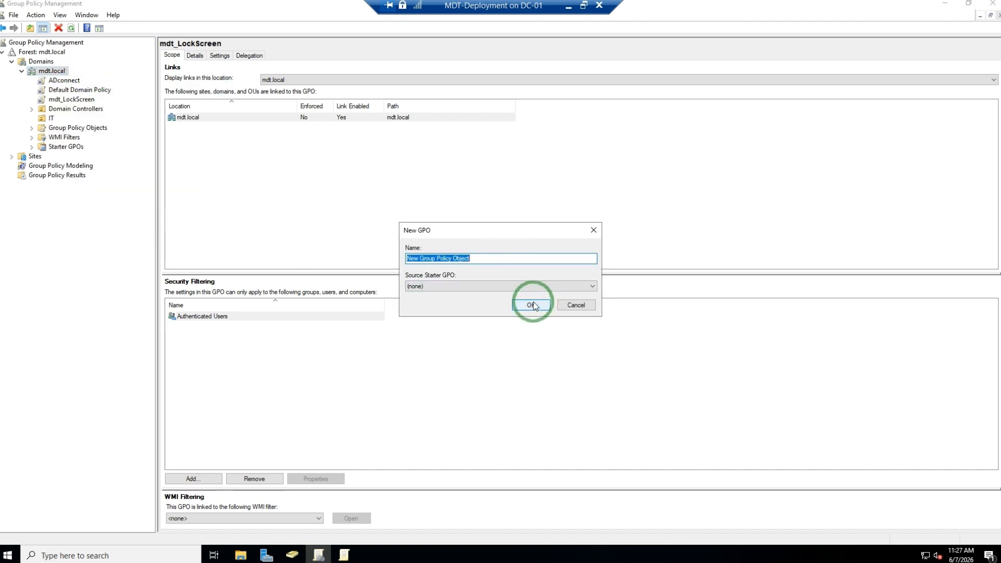
type("LockScreen_GPO_Ne")
left_click(530, 304)
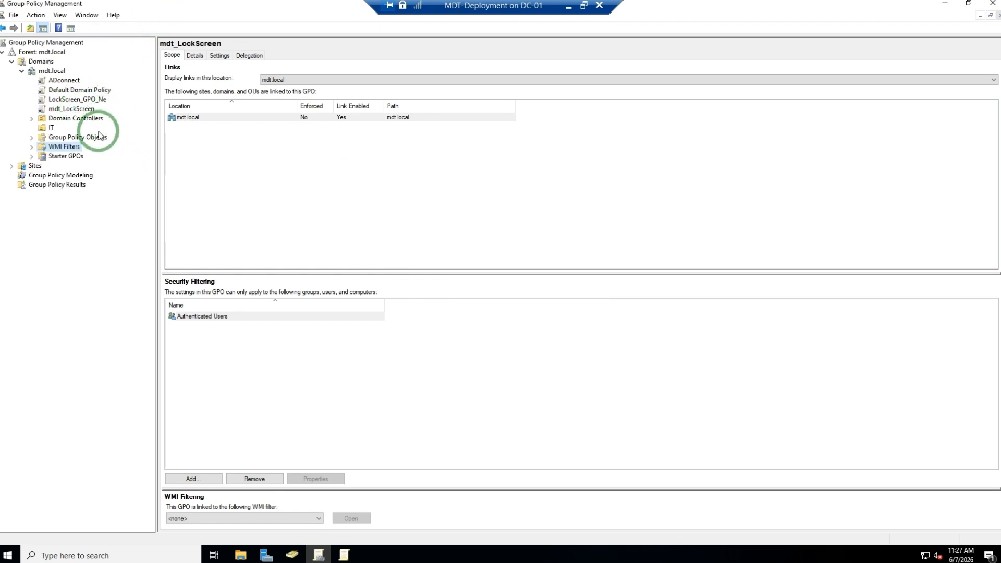
- Edit the LockScreen_GPO_Ne GPO and open Computer Configuration's Administrative Templates Control Panel Personalization settings
left_click(76, 100)
right_click(76, 100)
left_click(106, 104)
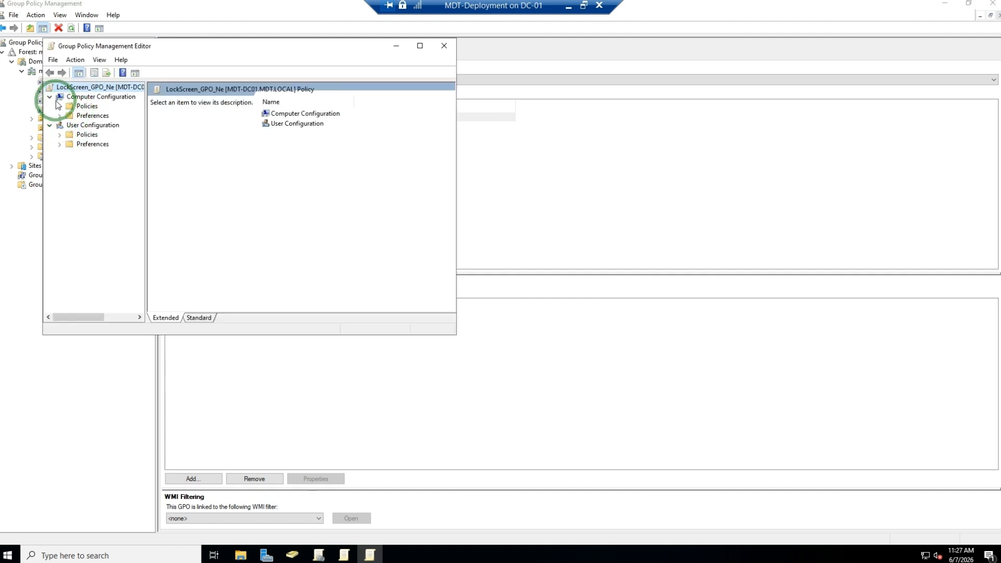
left_click(60, 106)
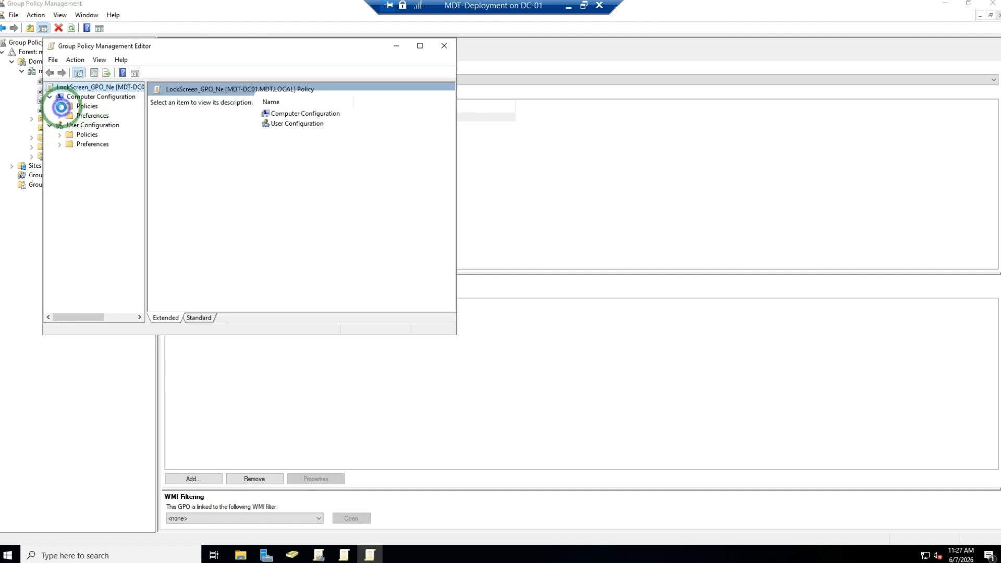
left_click(72, 135)
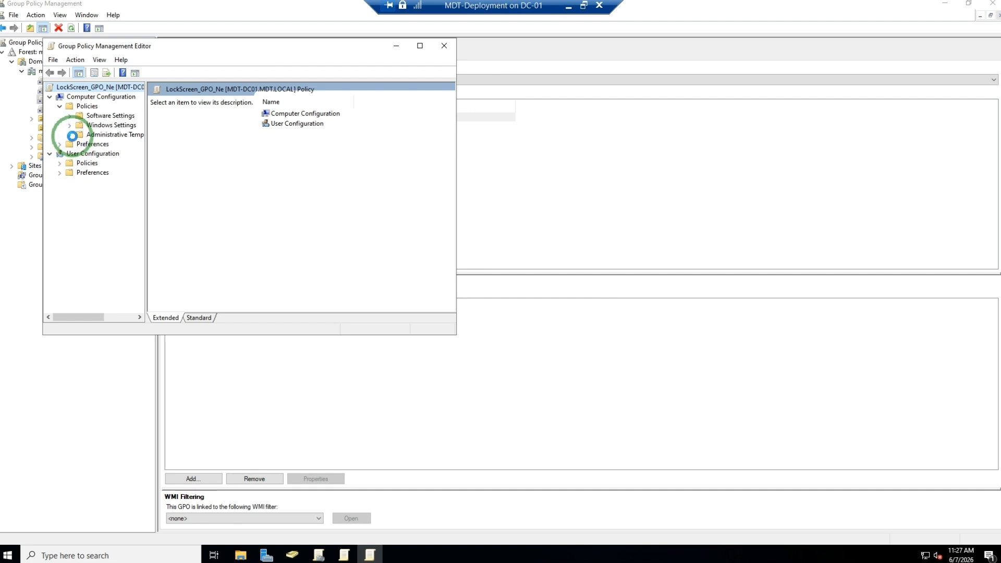
left_click(80, 146)
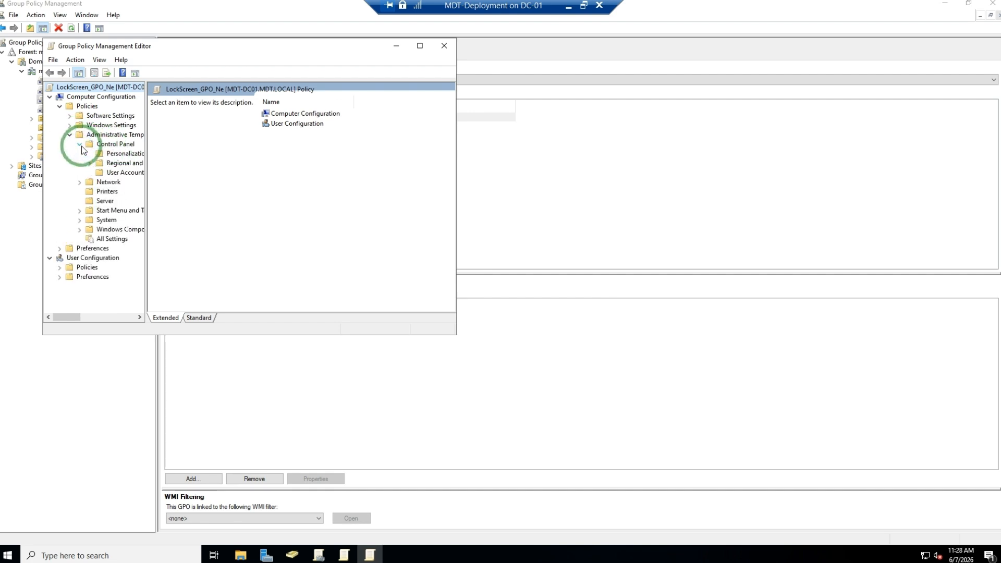
left_click(107, 153)
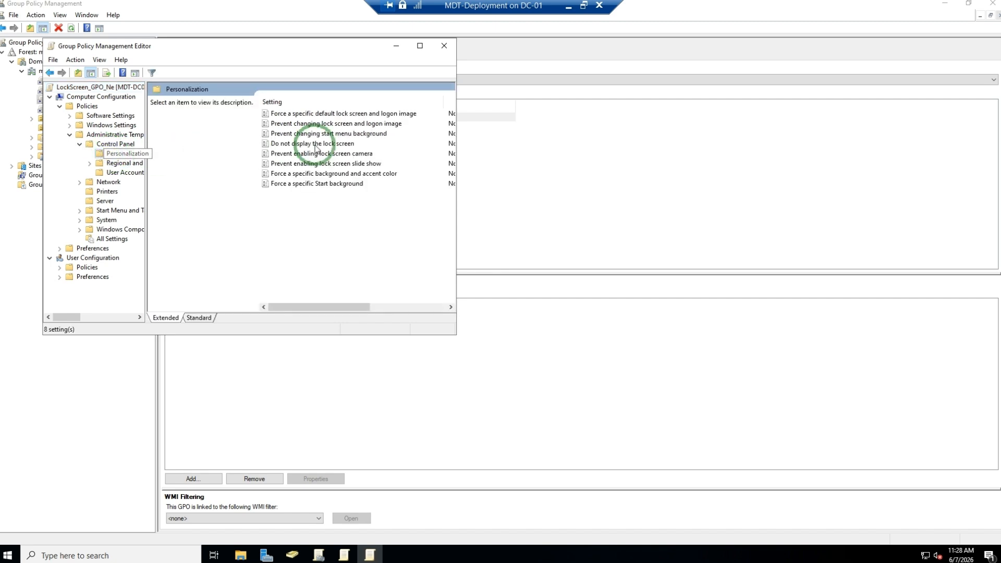
- Open the Force a specific default lock screen and logon image policy and enable it
left_click(308, 113)
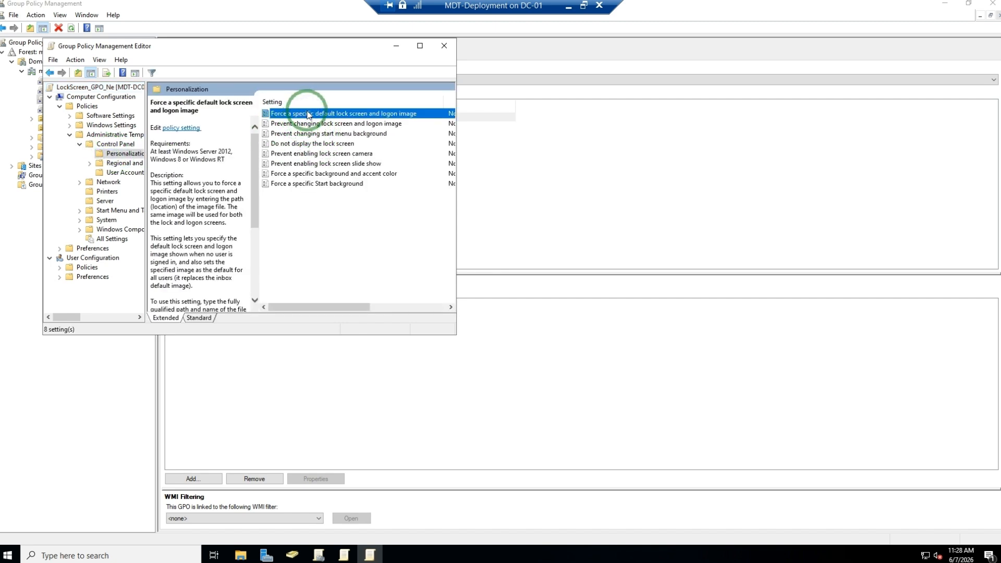
double_click(308, 114)
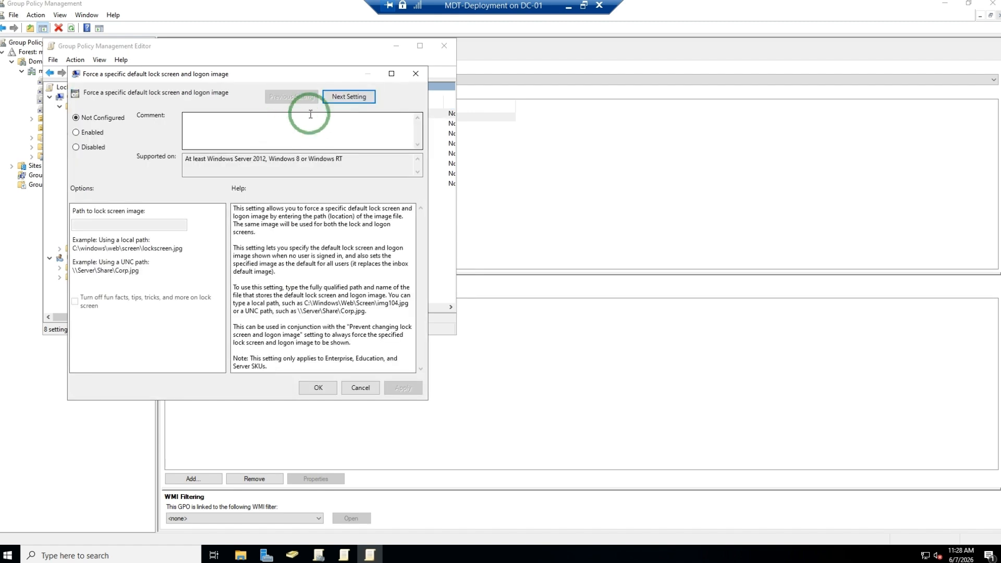
left_click(276, 133)
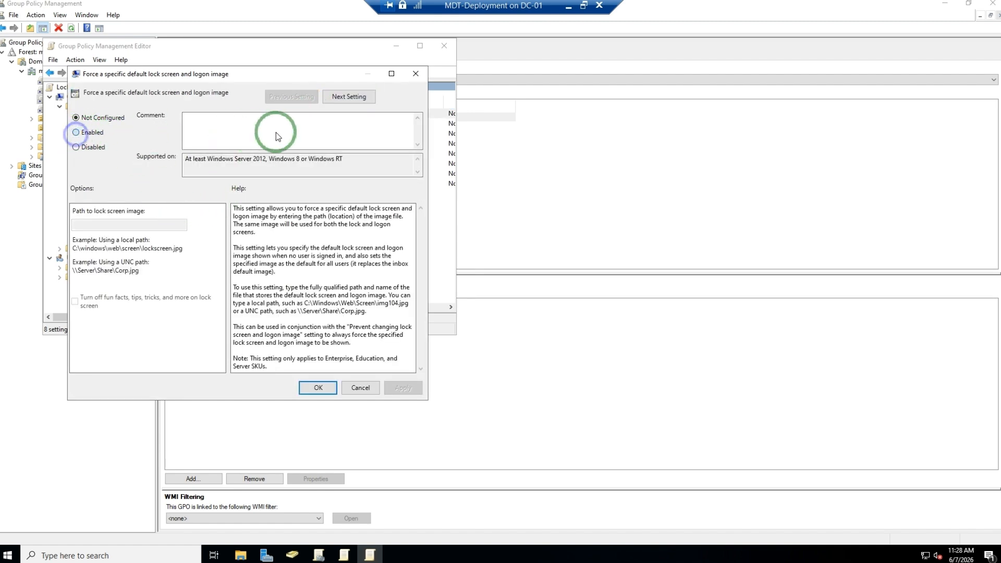
left_click(89, 224)
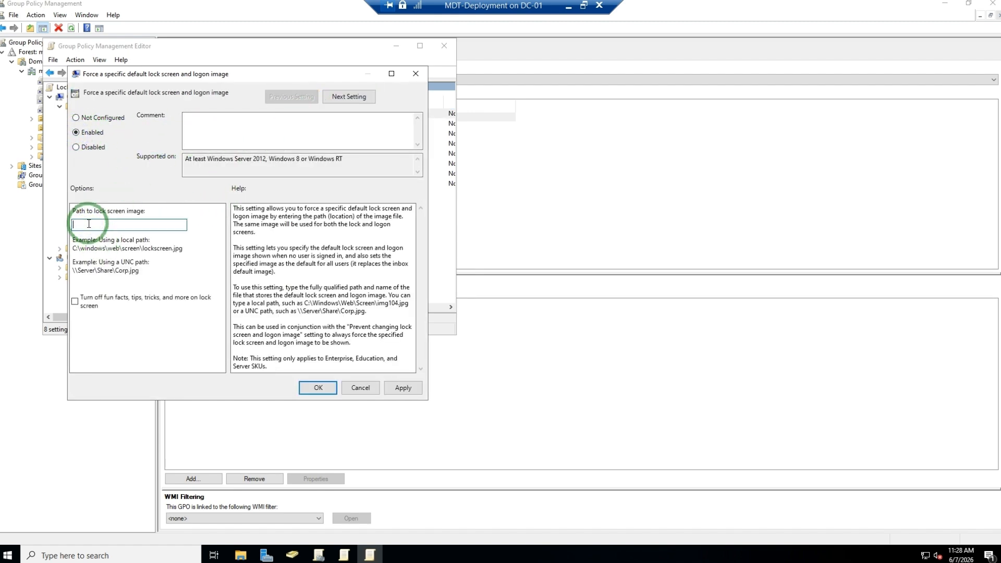
- Set the lock screen image path to //MDT-DC01/LockScreen/BG.jpg and apply the policy
key("ctrl+v")
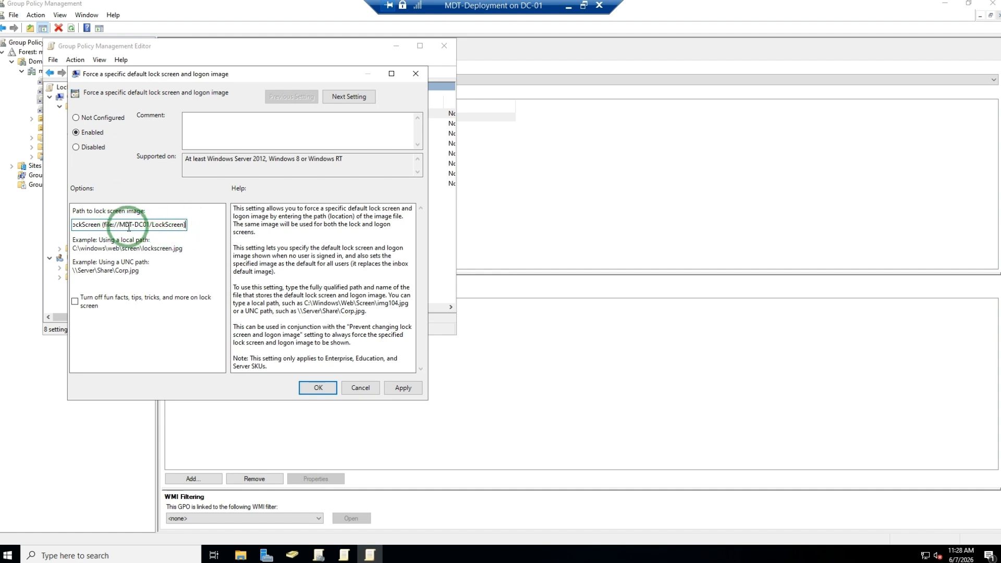
left_click(117, 225)
key("BackSpace")
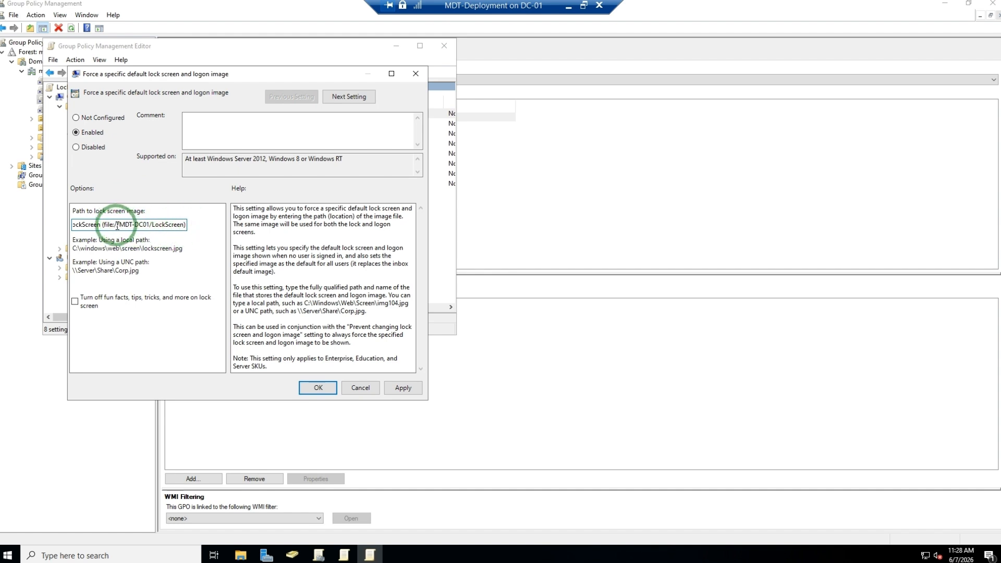
left_click_drag(117, 225, 42, 232)
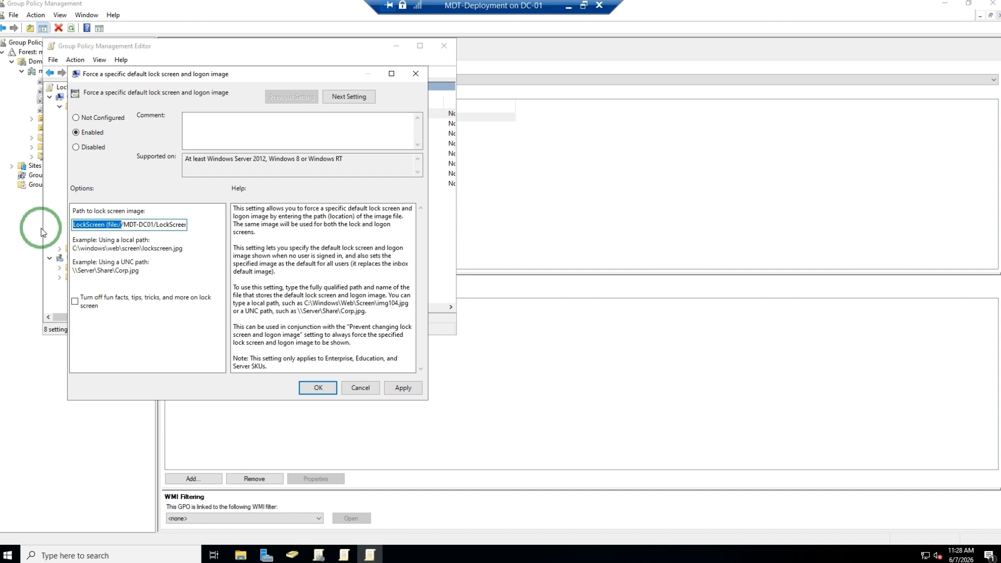
key("BackSpace")
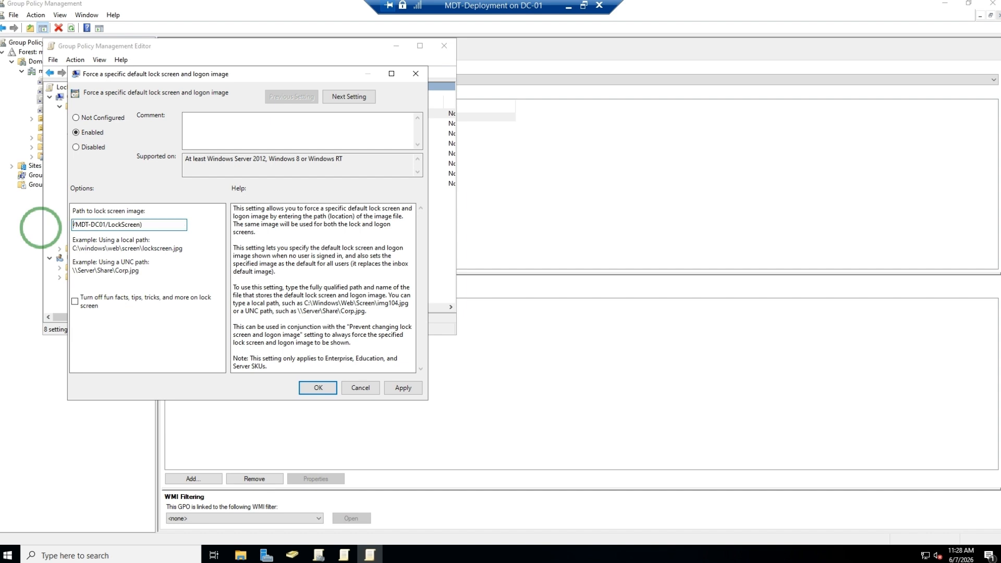
type("/")
type("jp")
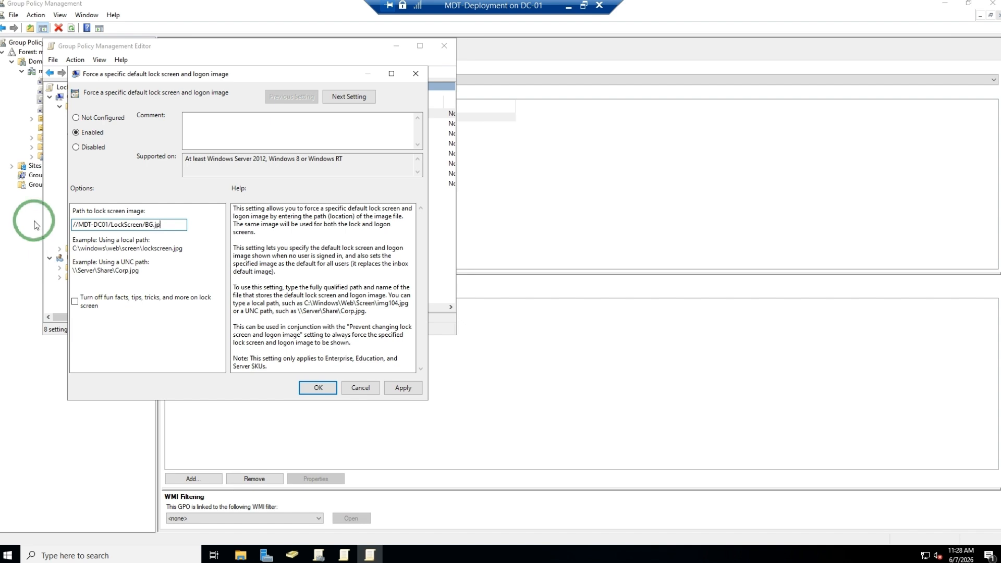
type("g")
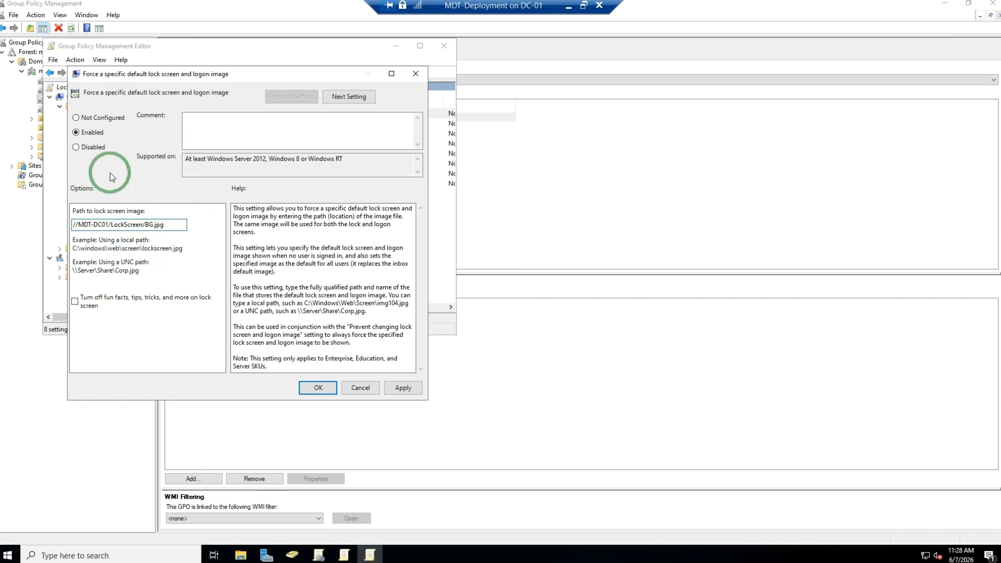
left_click(403, 388)
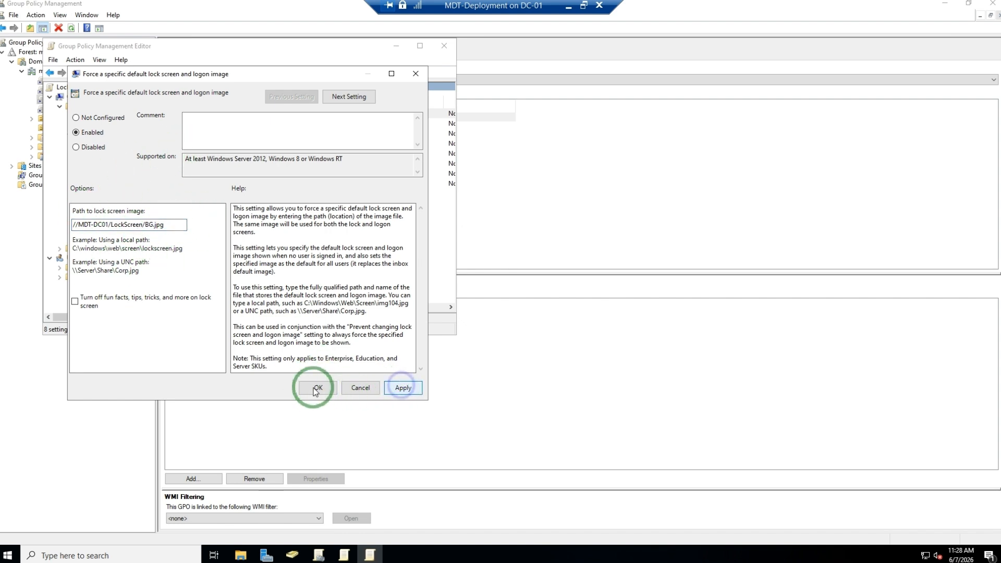
left_click(324, 388)
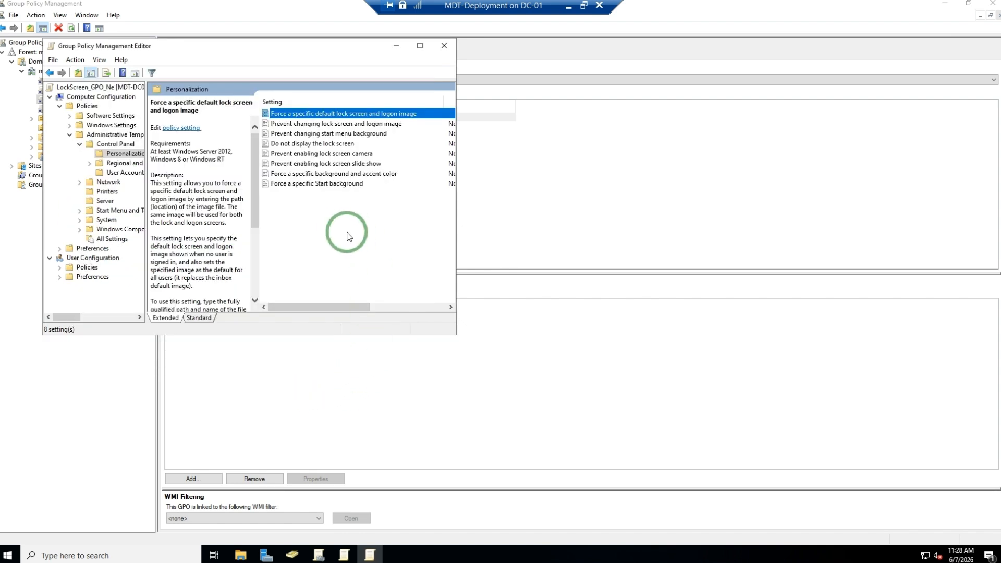
- Enable the Prevent changing lock screen and logon image policy and apply it
double_click(294, 125)
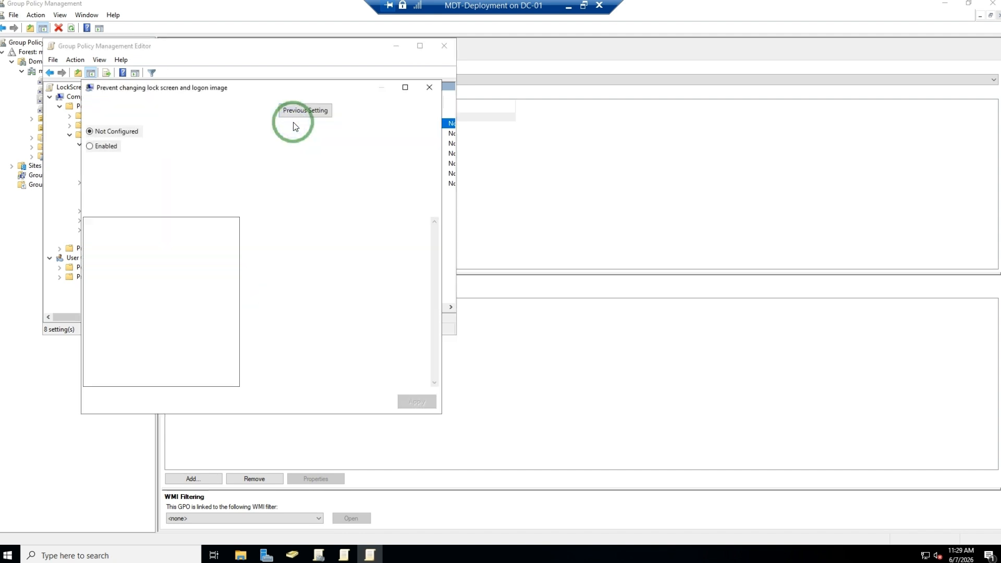
left_click(98, 149)
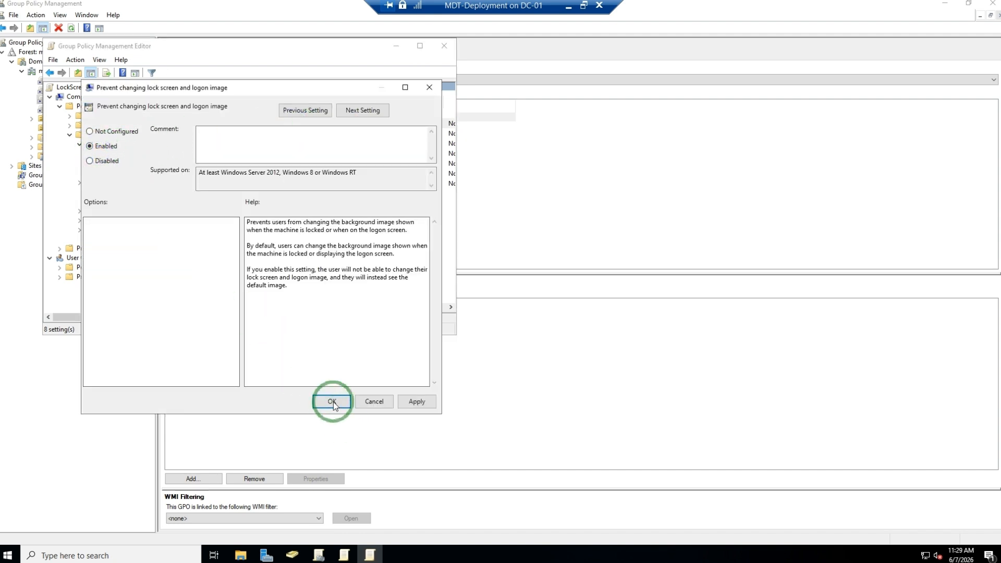
left_click(415, 400)
left_click(331, 400)
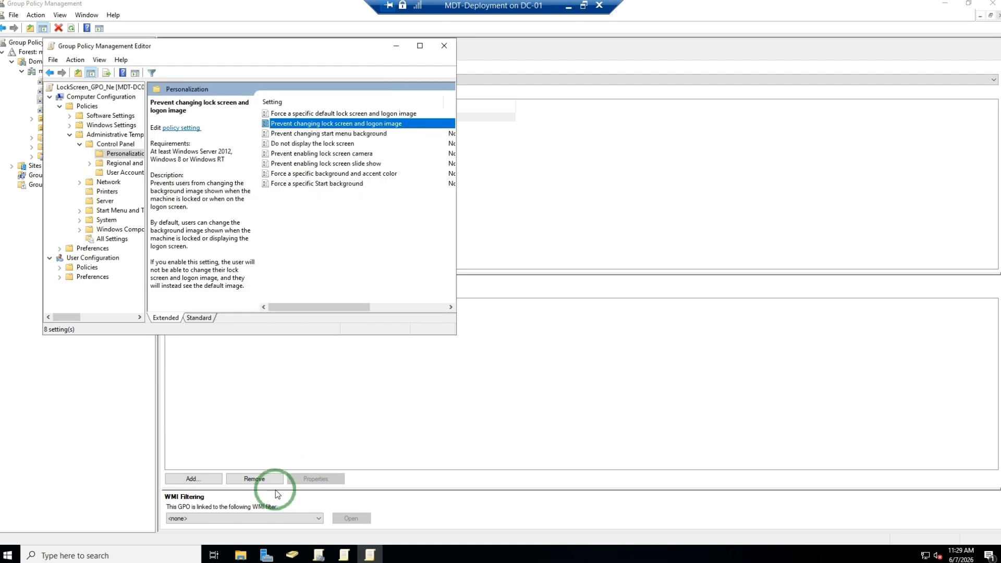
- Open an elevated Command Prompt and run gpupdate /force to refresh Group Policy
key("super")
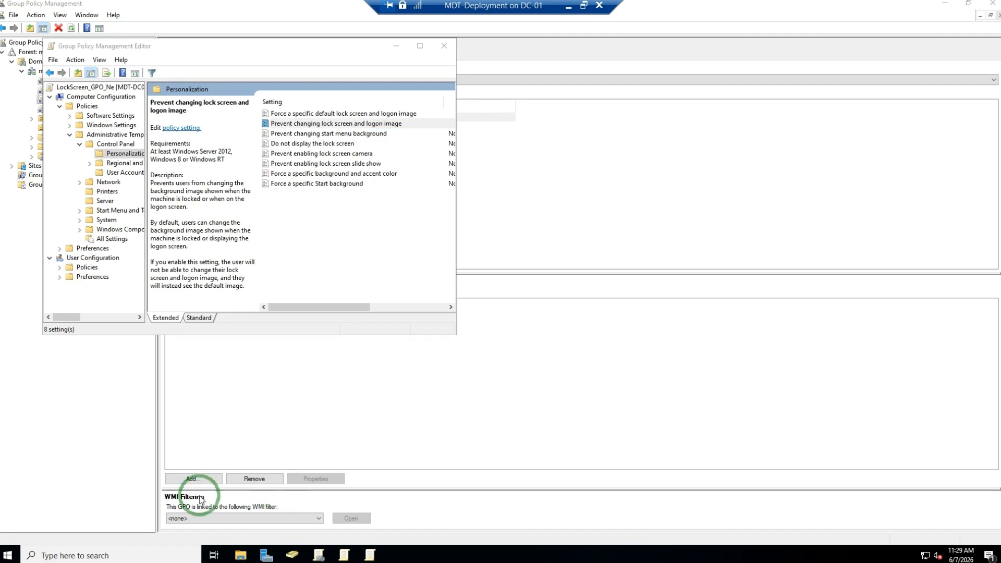
type("cmd")
left_click(150, 276)
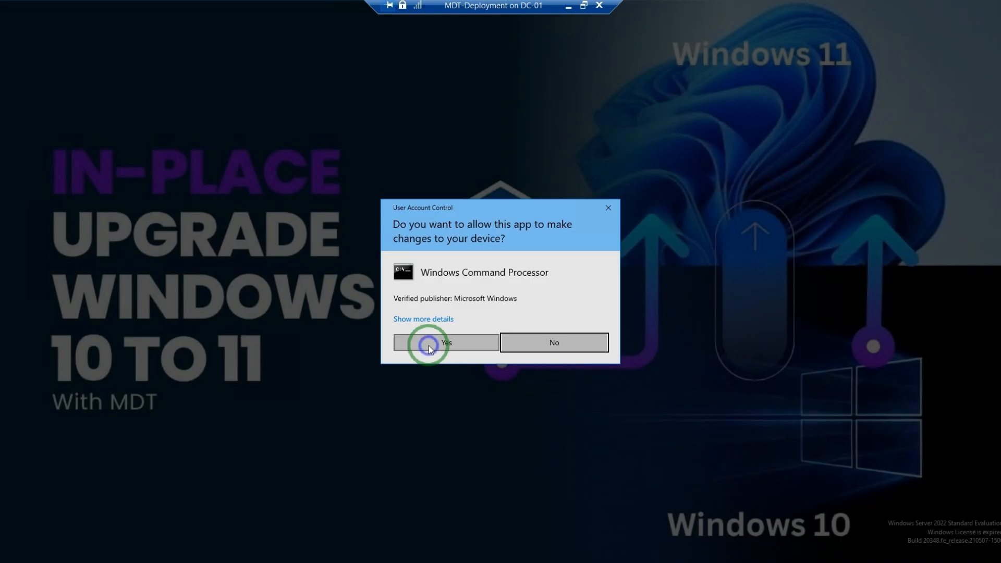
left_click(429, 345)
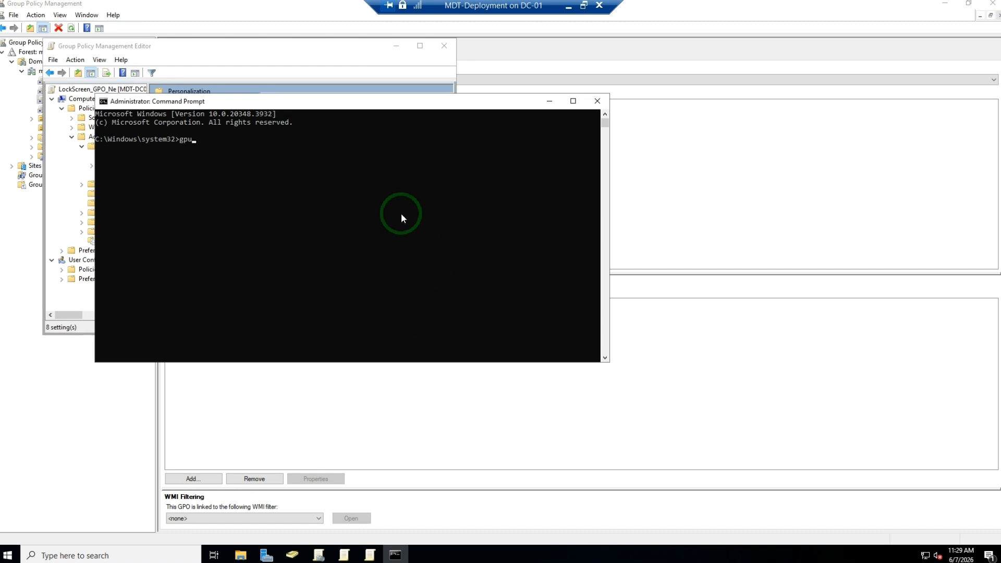
type("gpupdate /force")
key("Return")
left_click(549, 101)
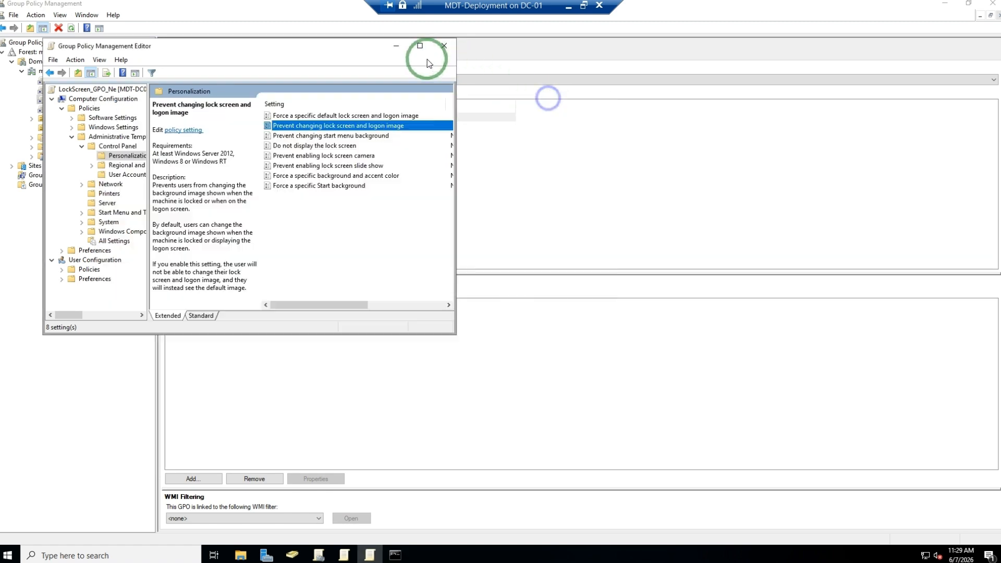
left_click(393, 46)
left_click(83, 100)
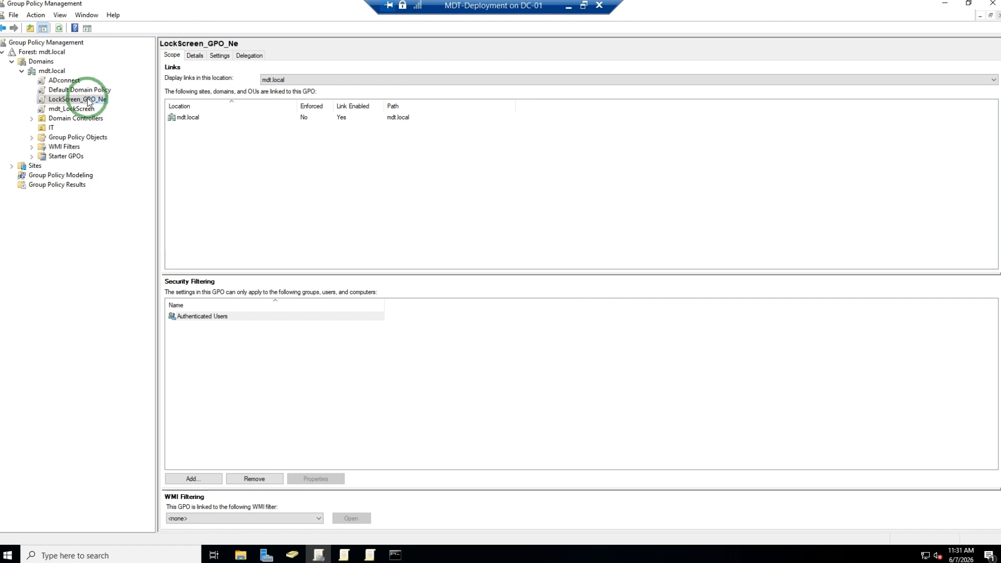
right_click(88, 101)
left_click(252, 146)
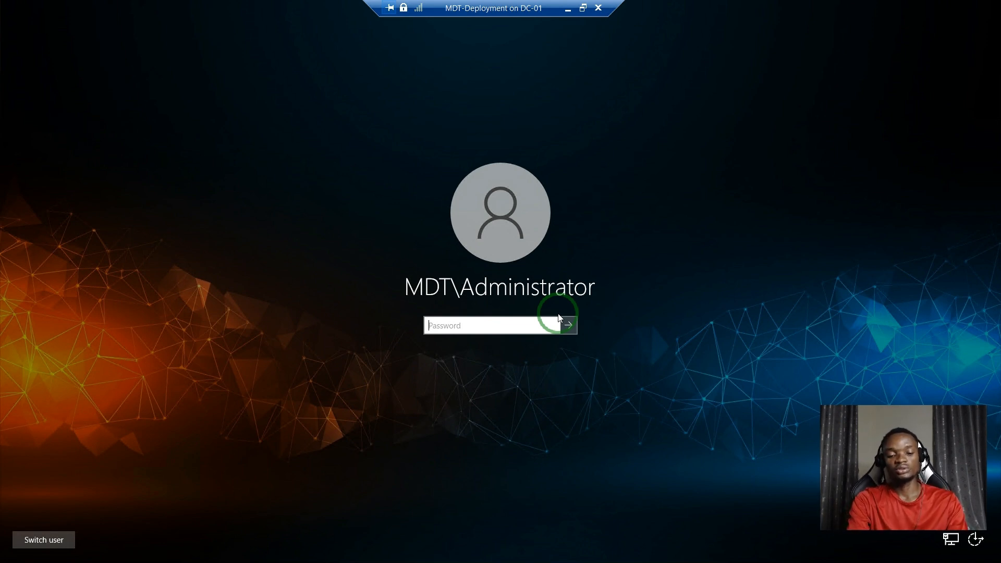
- Submit the administrator account password to sign back in to the server
key("Return")
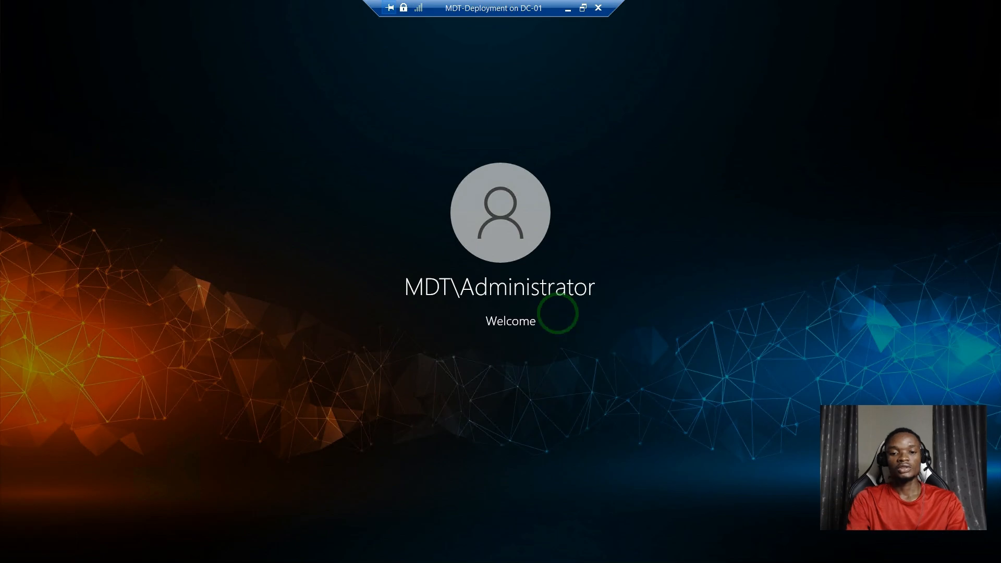
left_click(398, 193)
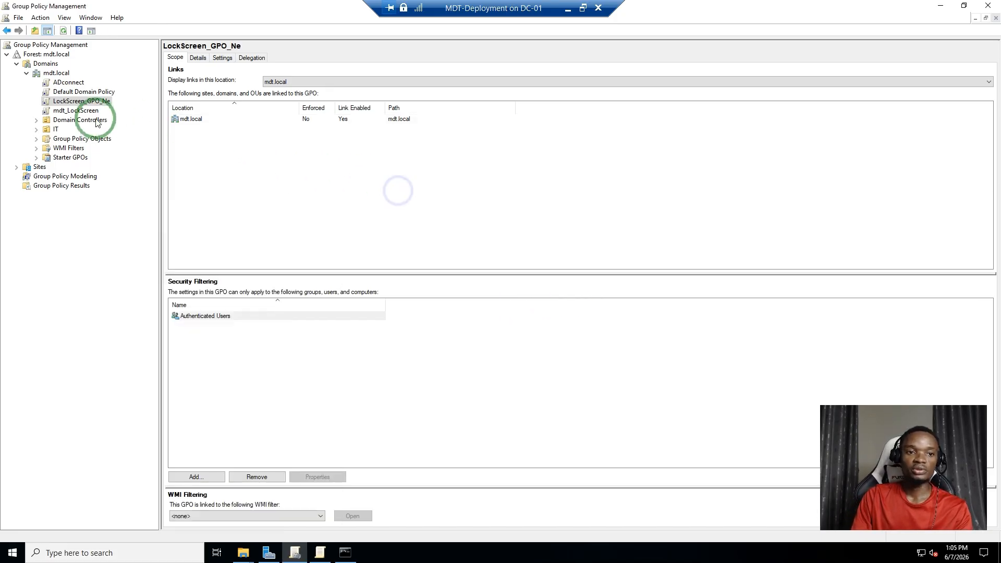
- Edit LockScreen_GPO_Ne and add a new registry item under Computer Configuration Preferences Windows Settings Registry
left_click(85, 102)
right_click(85, 102)
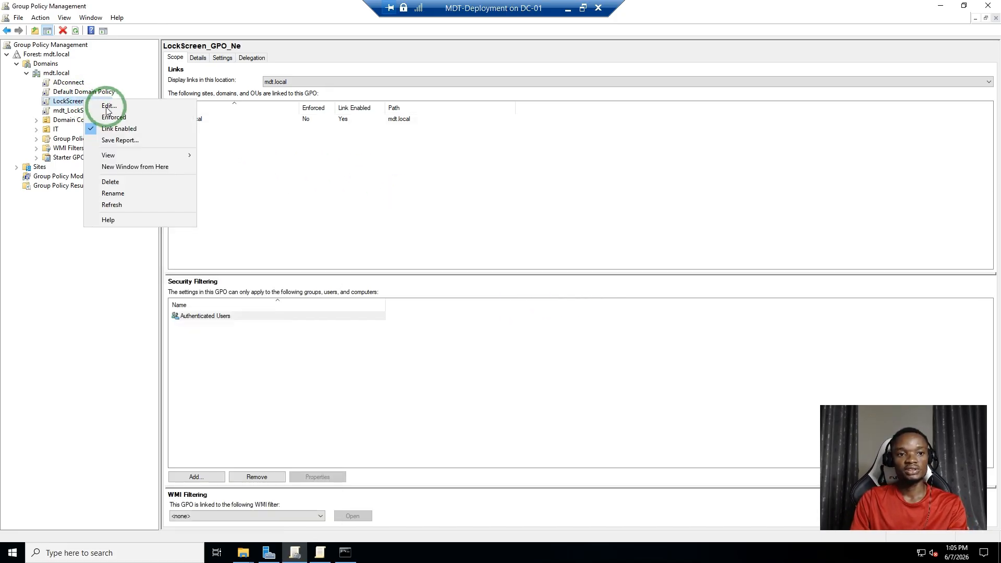
left_click(107, 106)
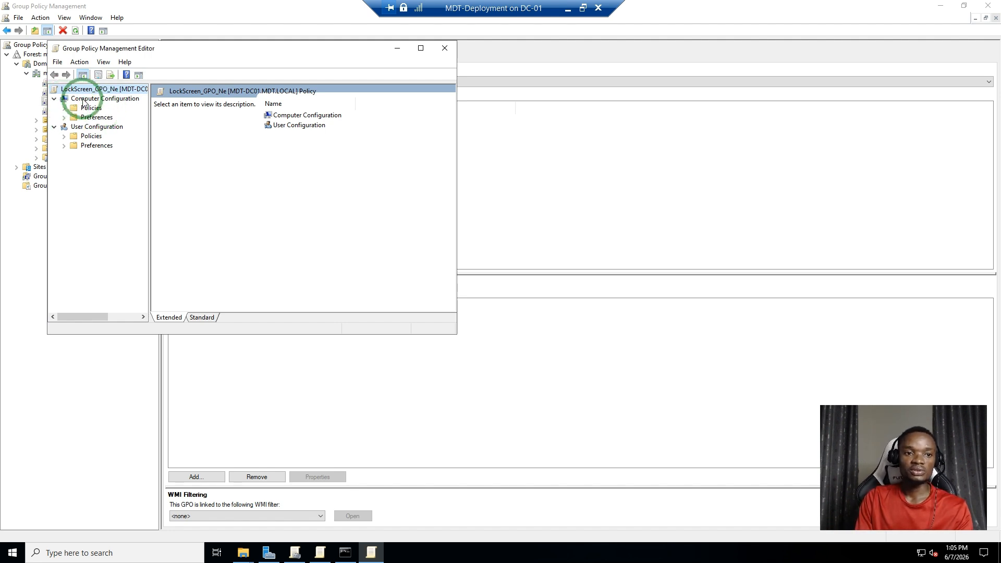
left_click_drag(178, 49, 312, 52)
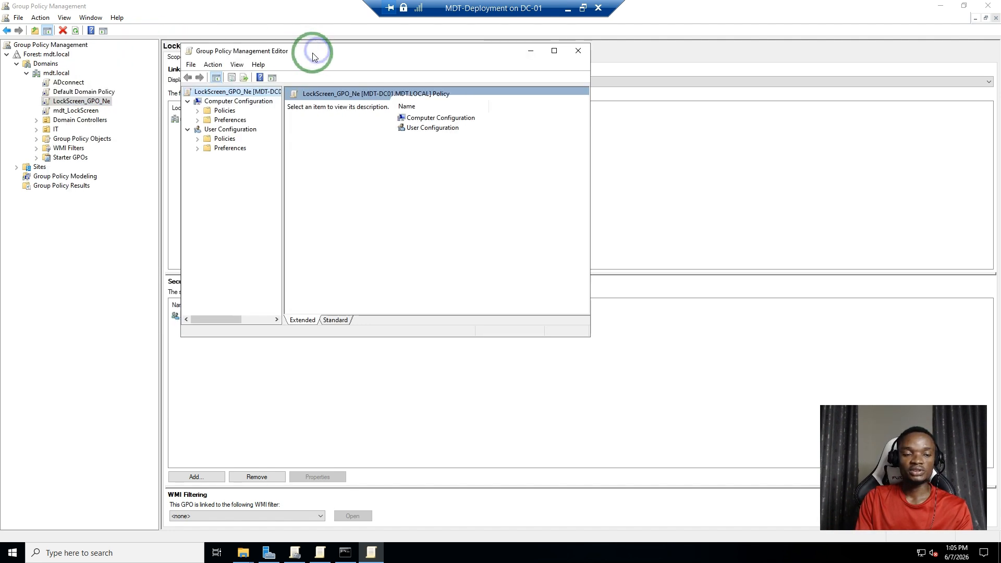
left_click(198, 120)
left_click(208, 130)
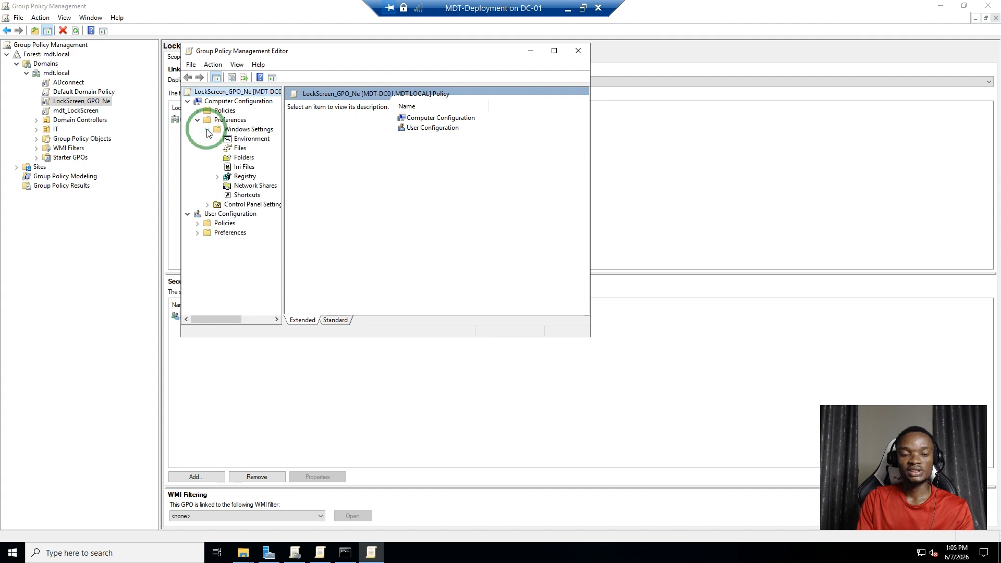
left_click(244, 176)
left_click(554, 50)
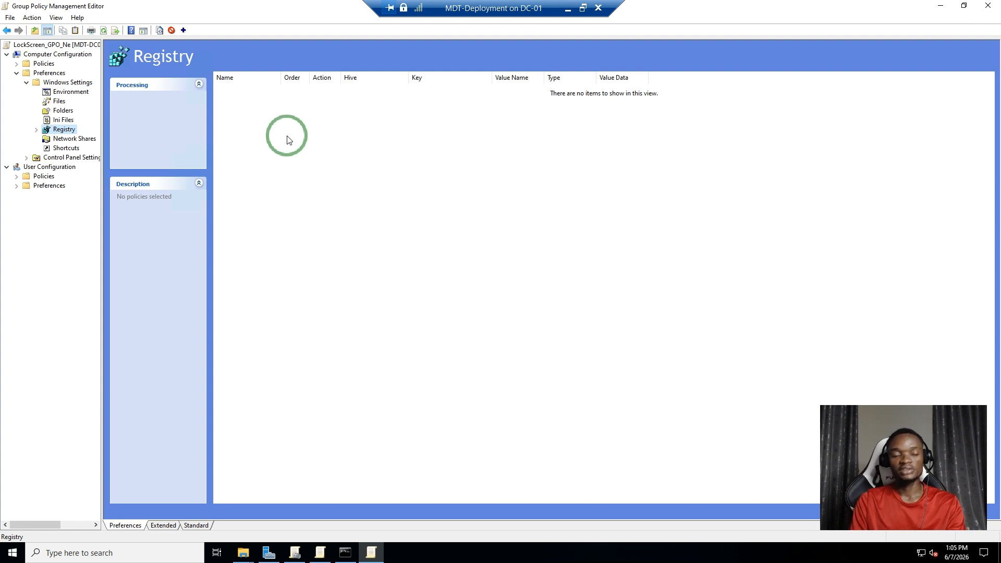
right_click(286, 117)
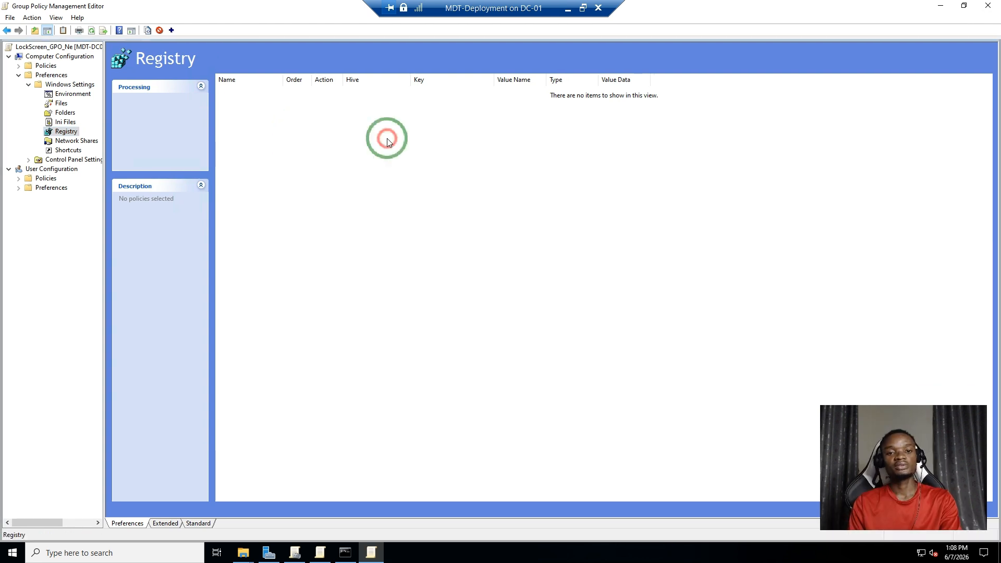
right_click(387, 140)
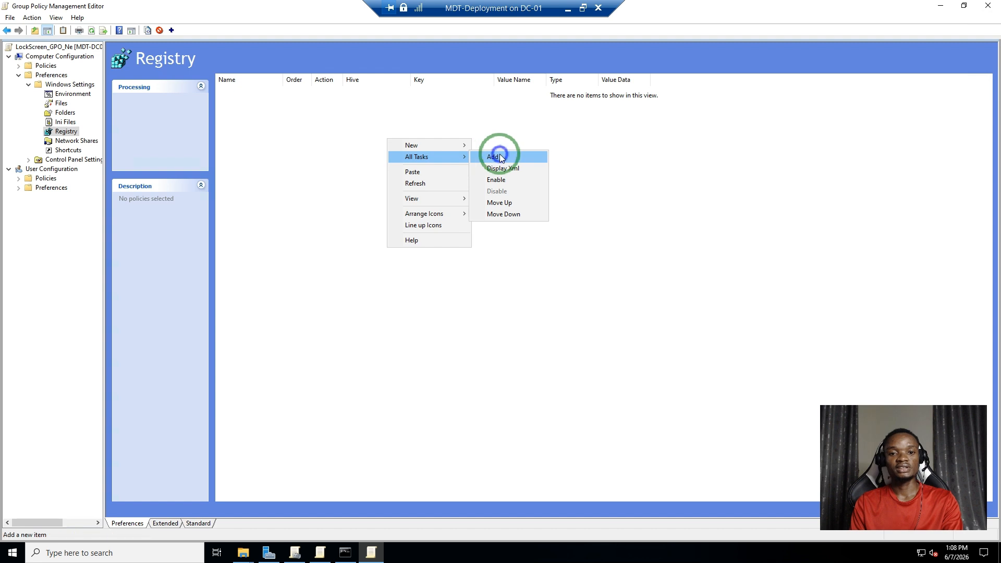
left_click(493, 158)
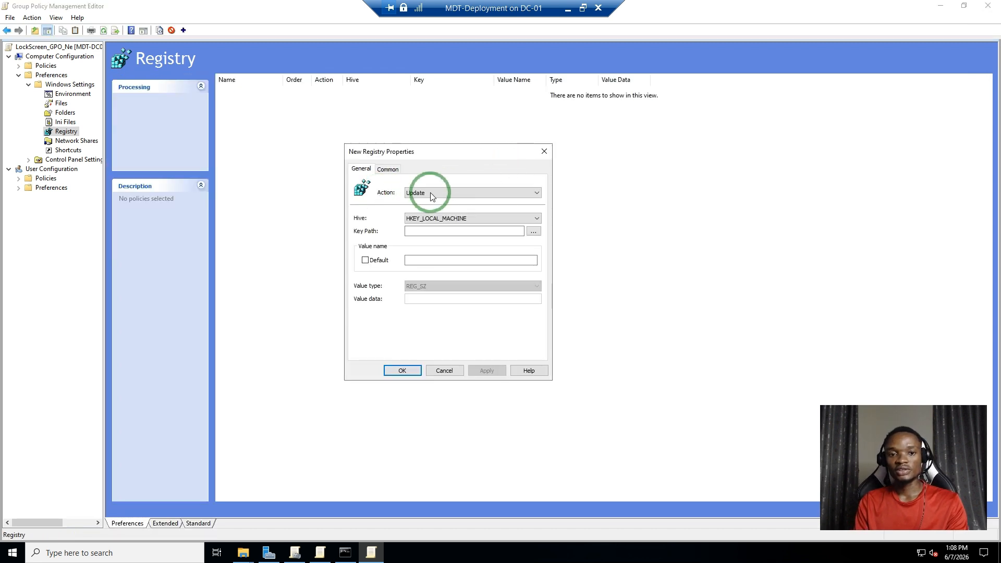
- Browse and select the key path HKEY_LOCAL_MACHINE\SOFTWARE\Microsoft\Windows\CurrentVersion\PersonalizationCSP for the registry item
left_click(532, 232)
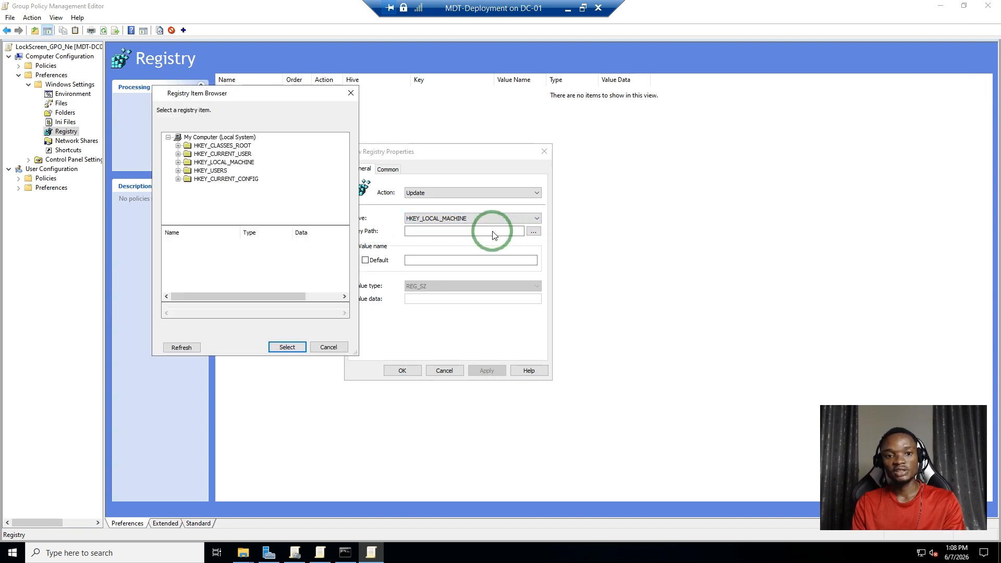
left_click(179, 163)
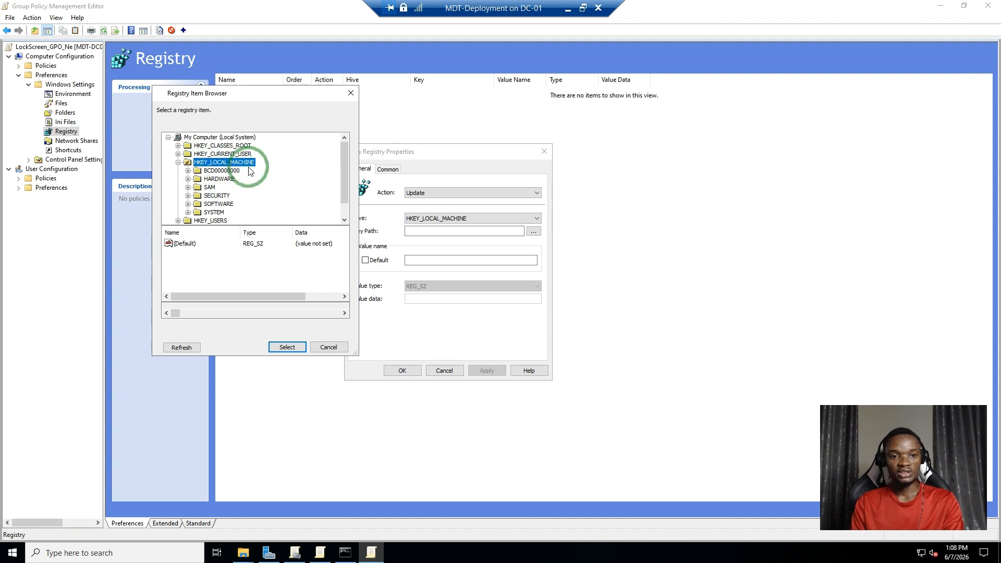
left_click(188, 204)
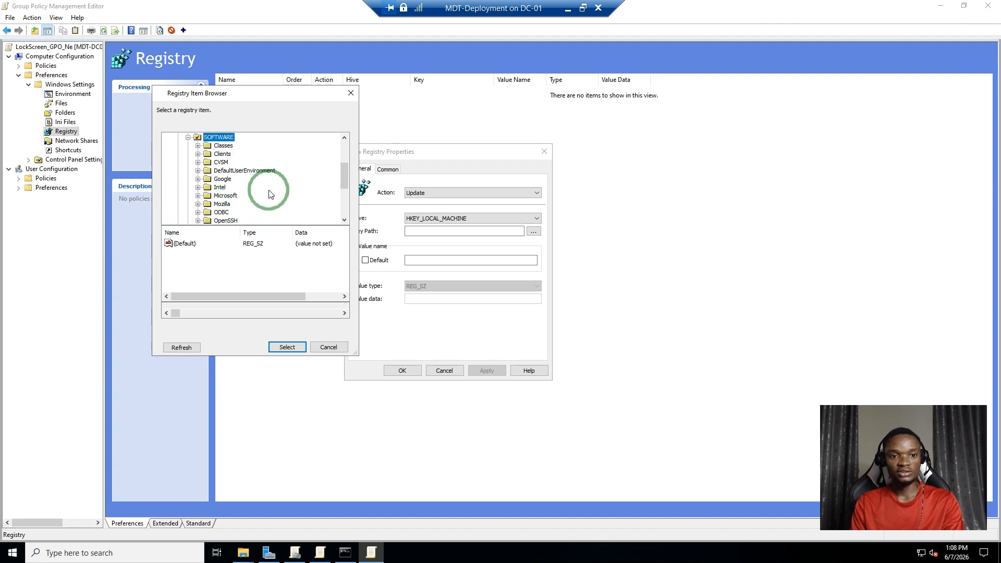
left_click(197, 198)
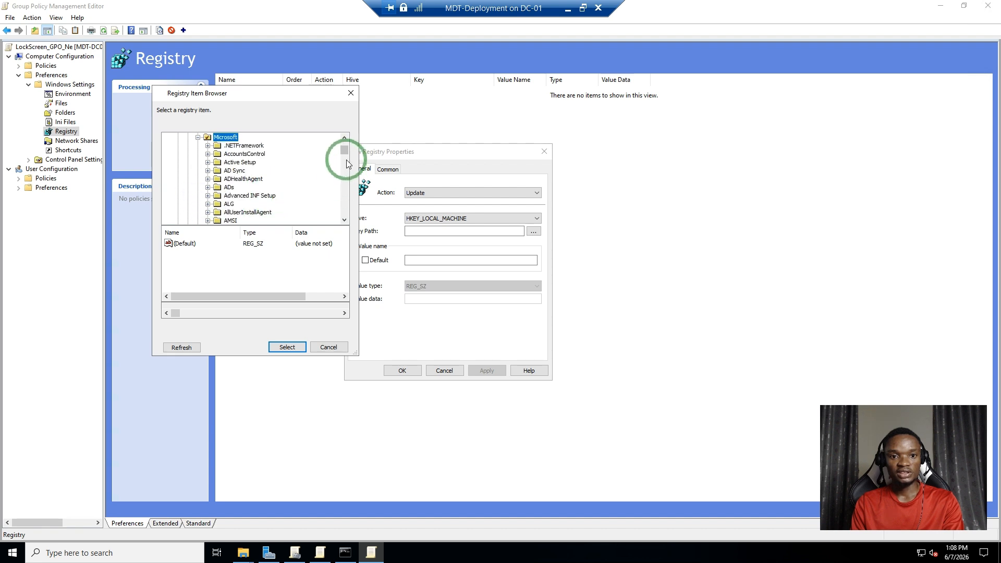
left_click_drag(342, 187, 342, 202)
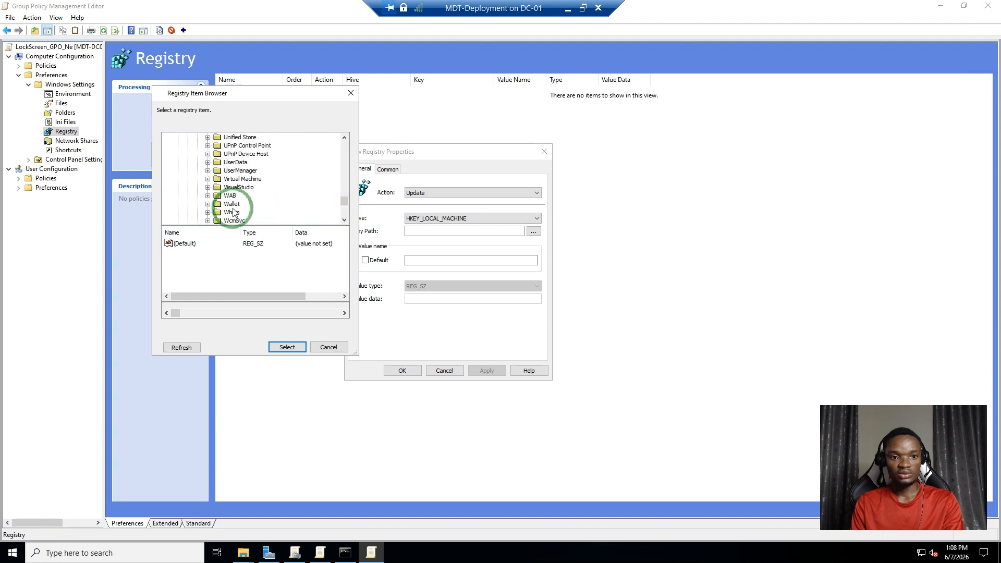
left_click(226, 219)
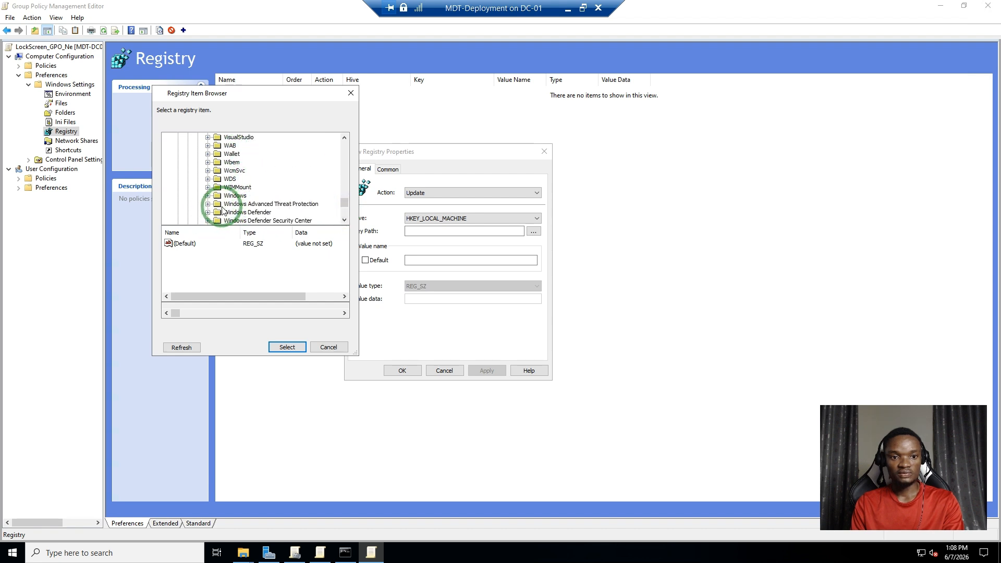
left_click(207, 196)
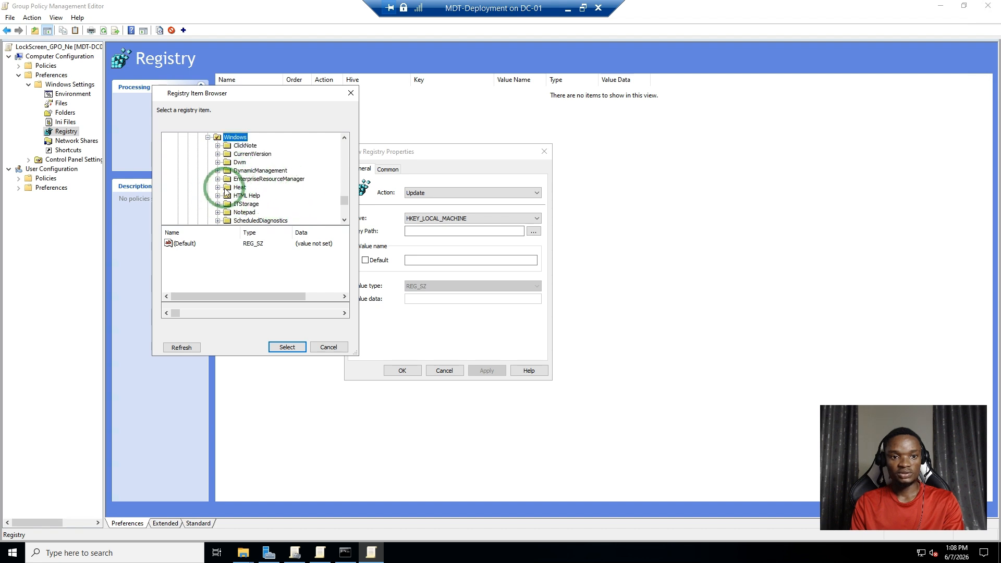
double_click(252, 154)
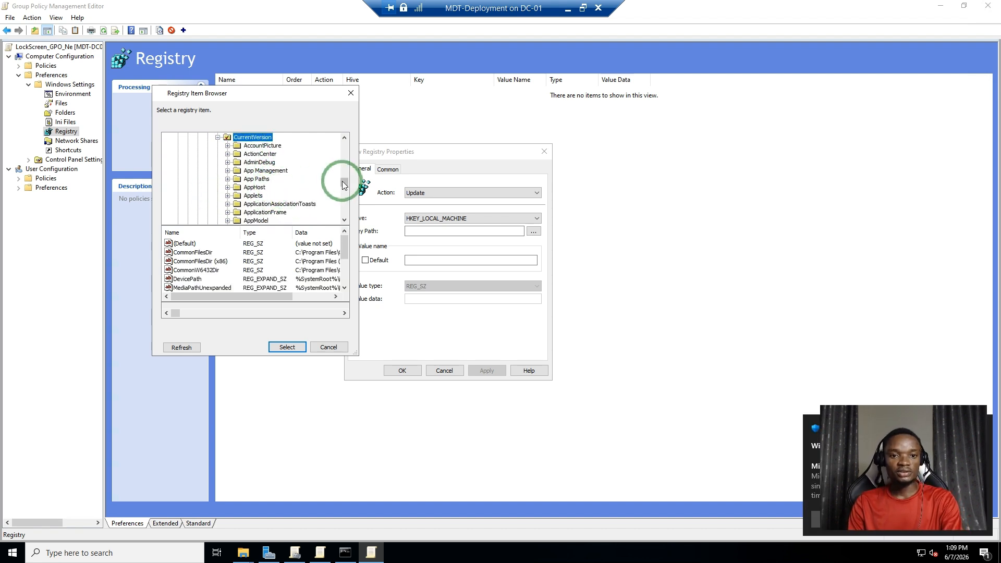
left_click_drag(343, 185, 346, 206)
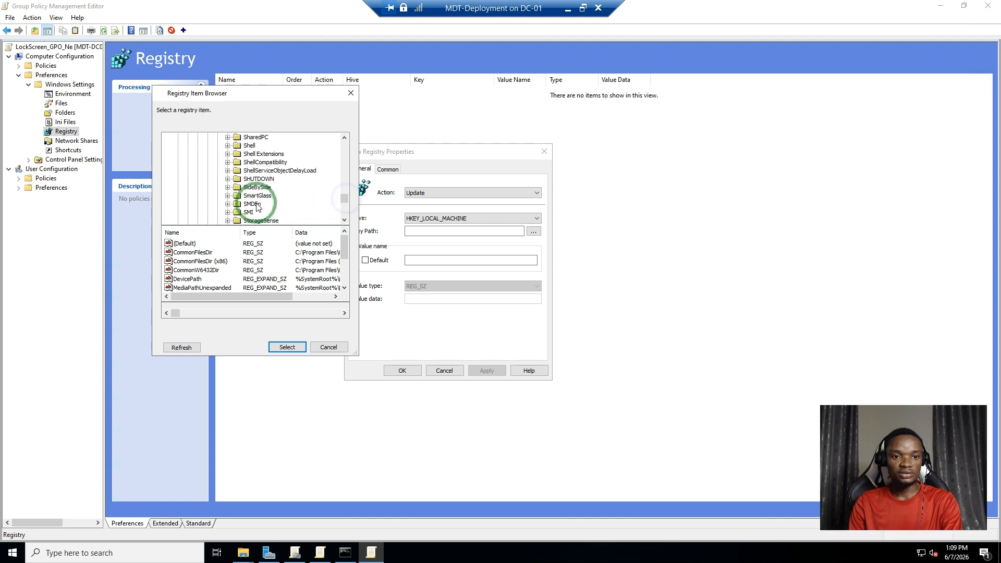
scroll(252, 198, "up", 8)
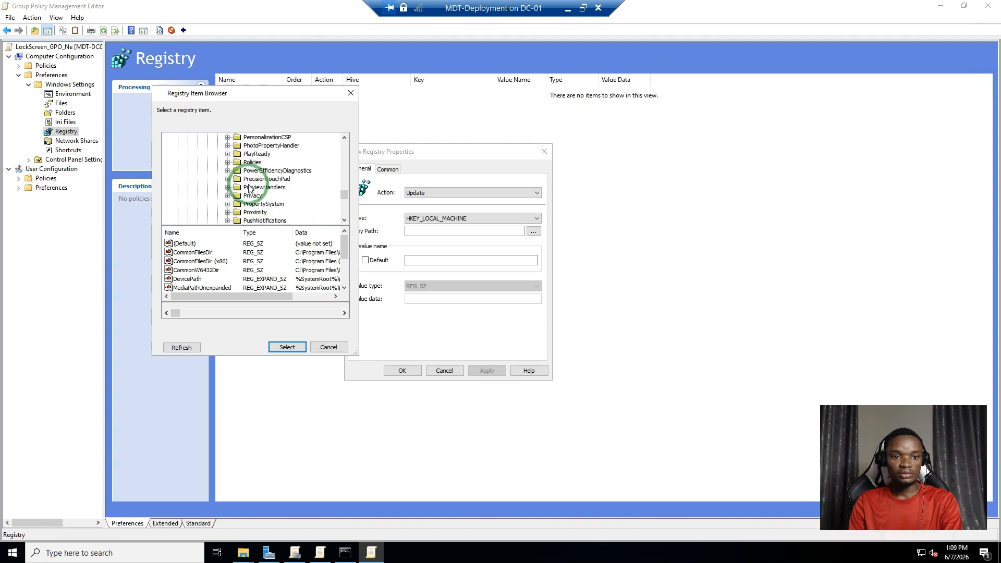
scroll(261, 183, "up", 1)
left_click(283, 164)
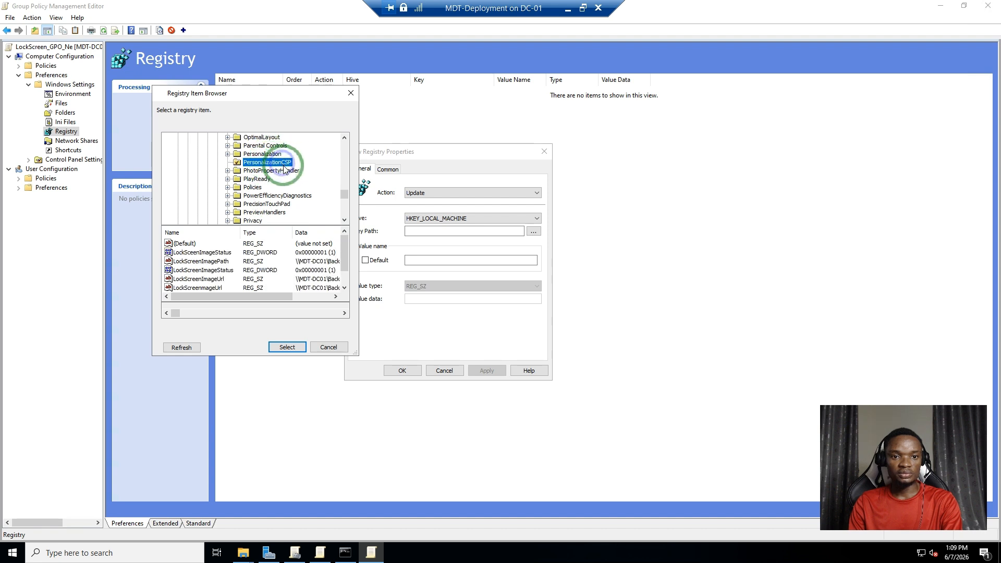
left_click(287, 346)
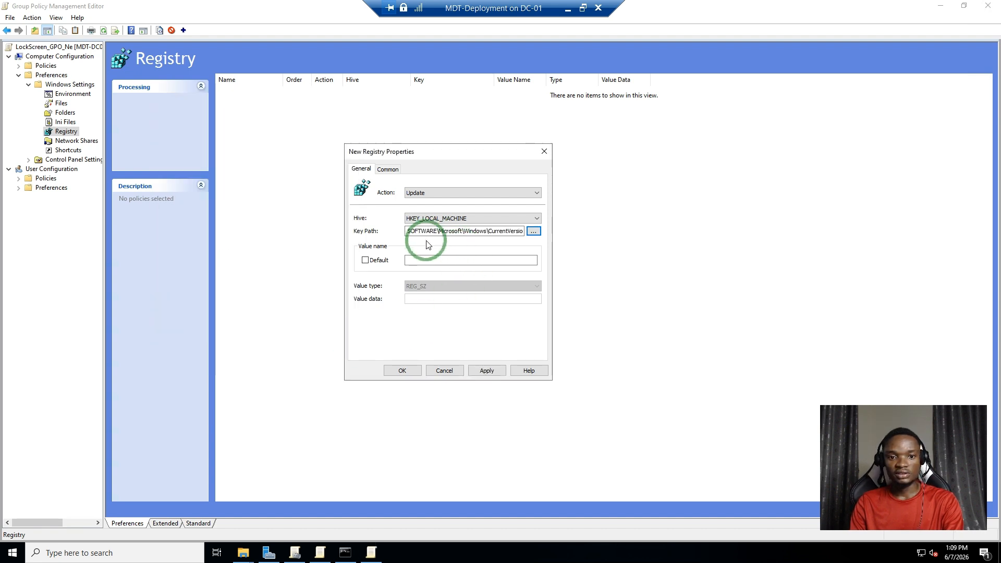
- Name the registry value LockScreenImageStatus, set its type to REG_DWORD with data 1, and save the item
left_click(426, 261)
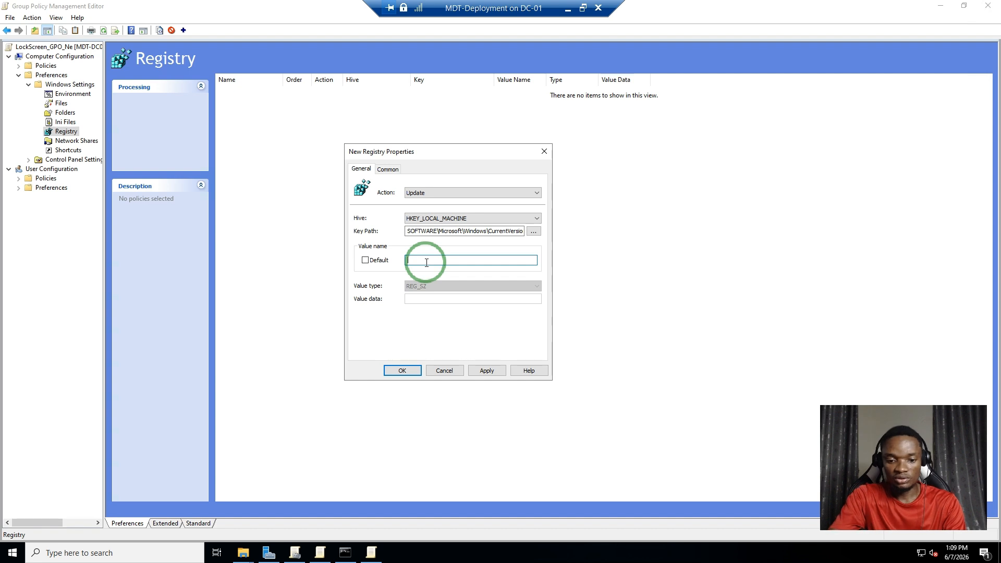
type("LockScreenImageSta")
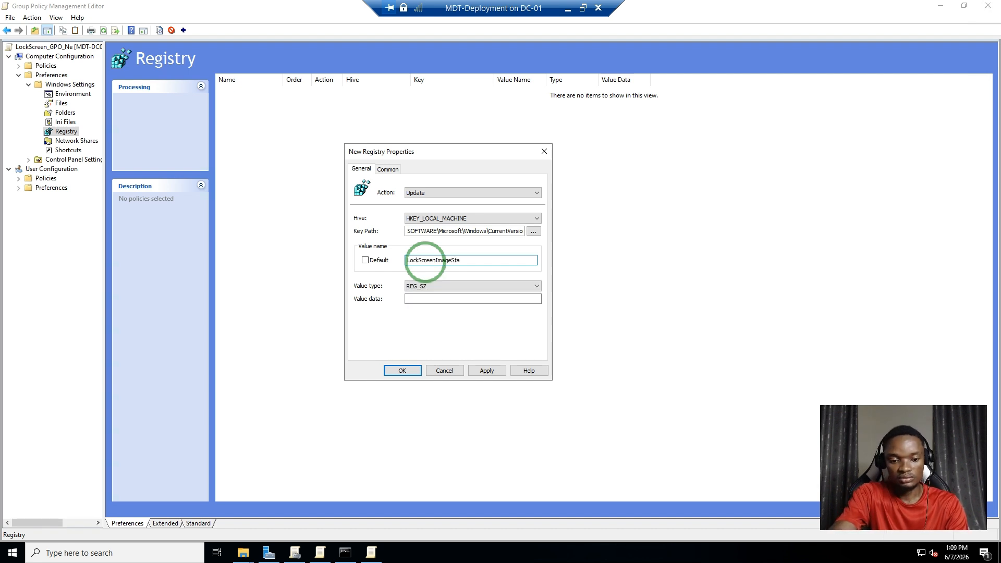
type("tus")
left_click(425, 286)
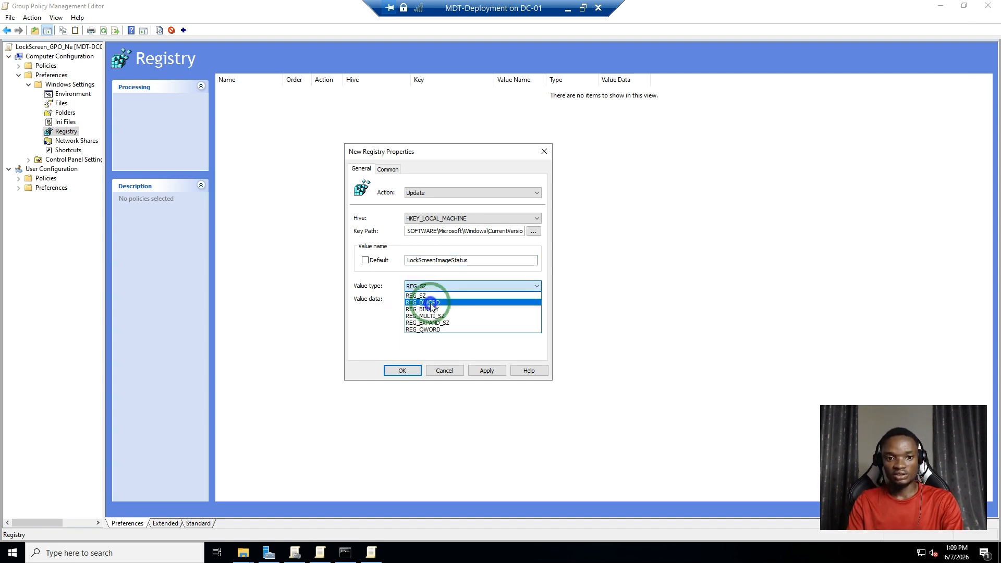
left_click(430, 304)
left_click(434, 297)
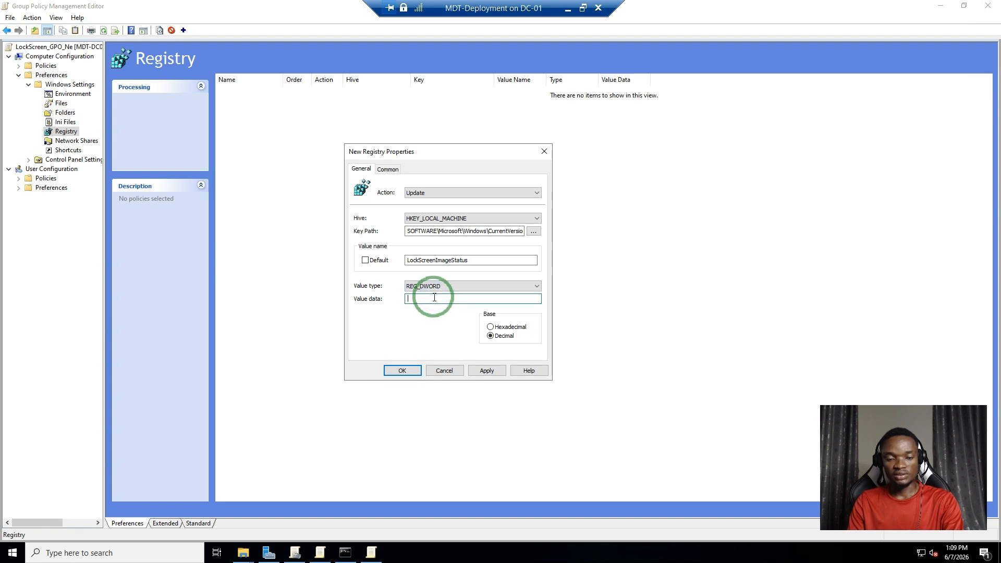
type("1")
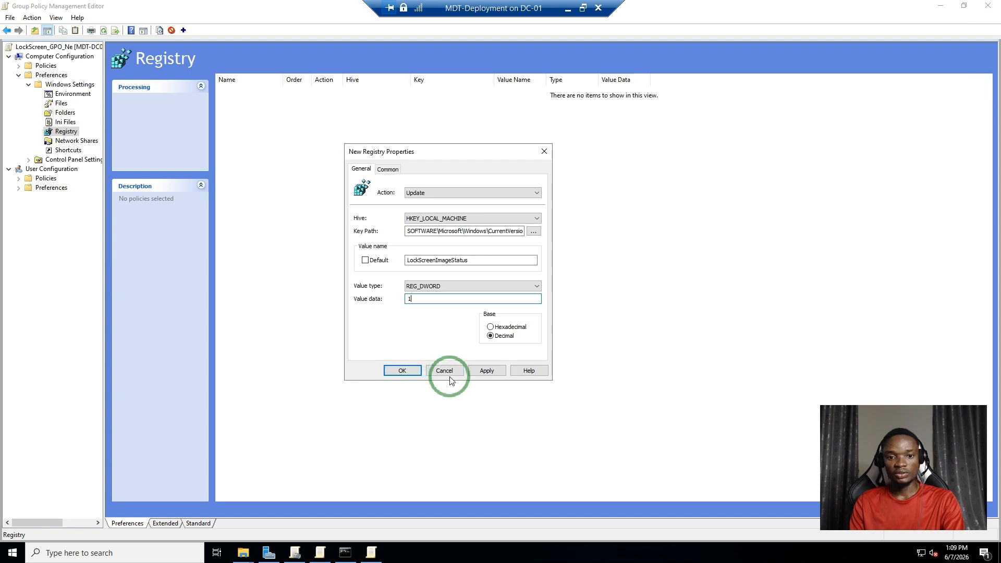
left_click(487, 370)
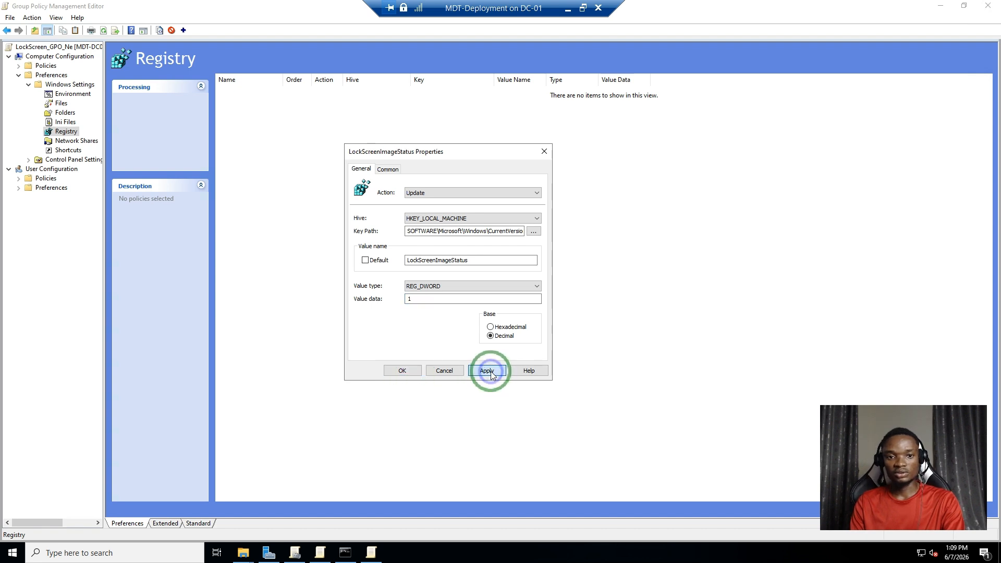
left_click(396, 371)
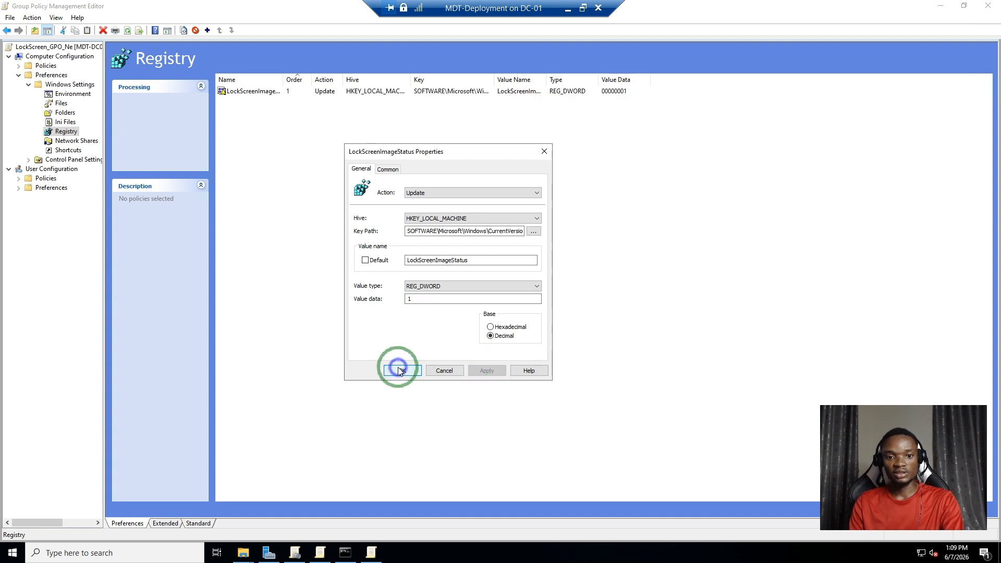
- Add a second registry item and browse to the key path HKEY_LOCAL_MACHINE\SOFTWARE\Microsoft\Windows\CurrentVersion\PersonalizationCSP
right_click(293, 130)
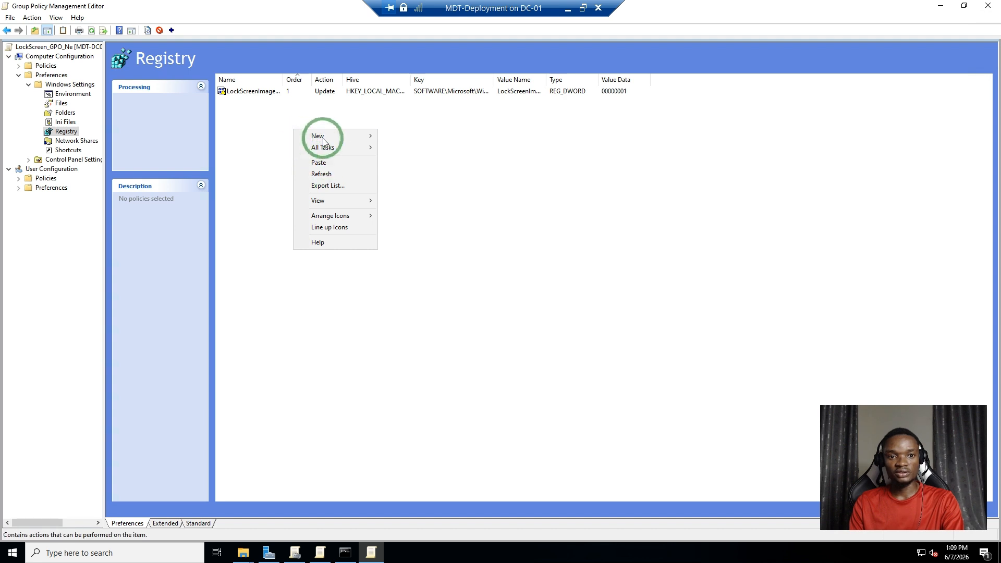
mouse_move(326, 148)
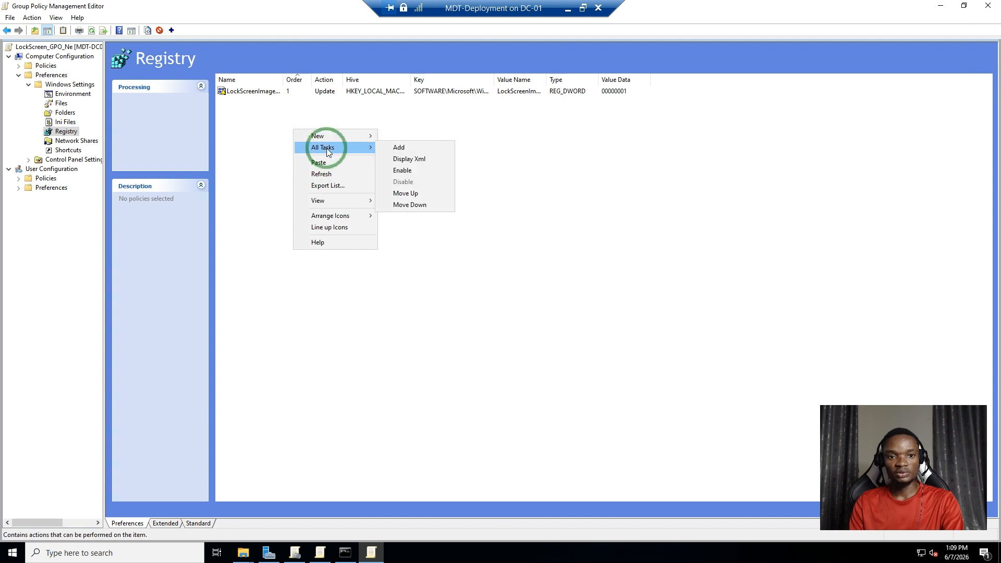
left_click(404, 149)
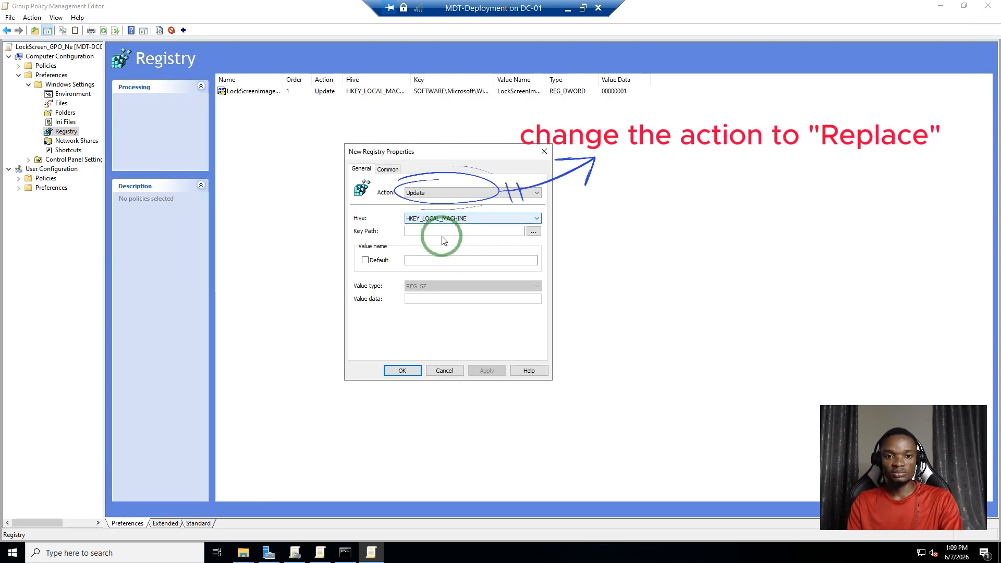
left_click(533, 231)
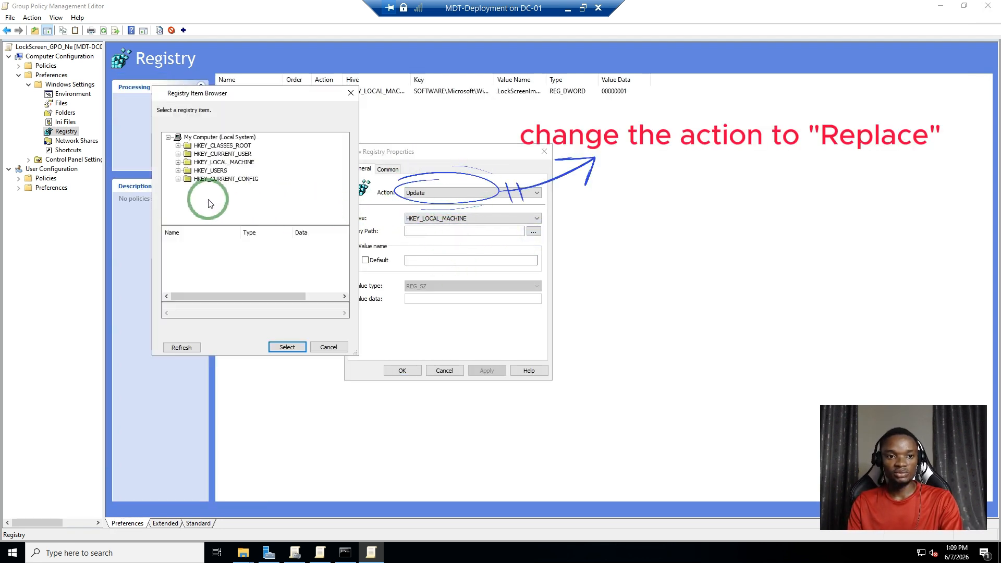
left_click(178, 162)
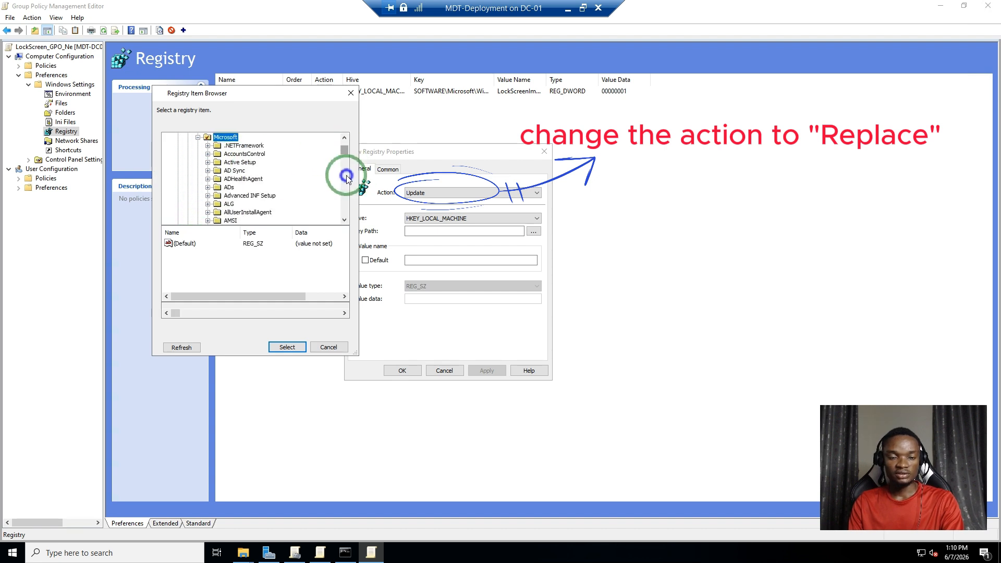
left_click_drag(346, 174, 335, 198)
double_click(257, 167)
left_click(257, 205)
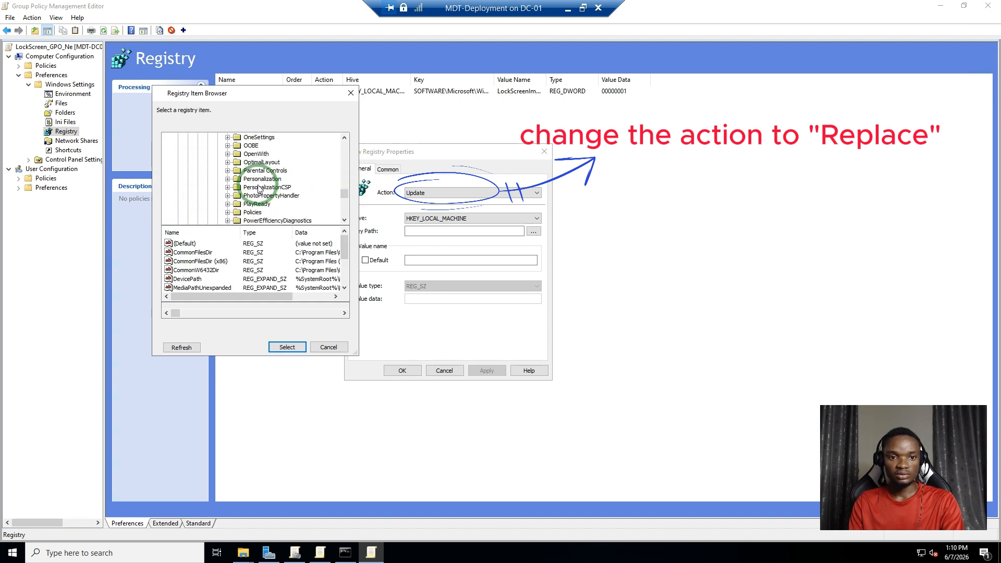
left_click(287, 347)
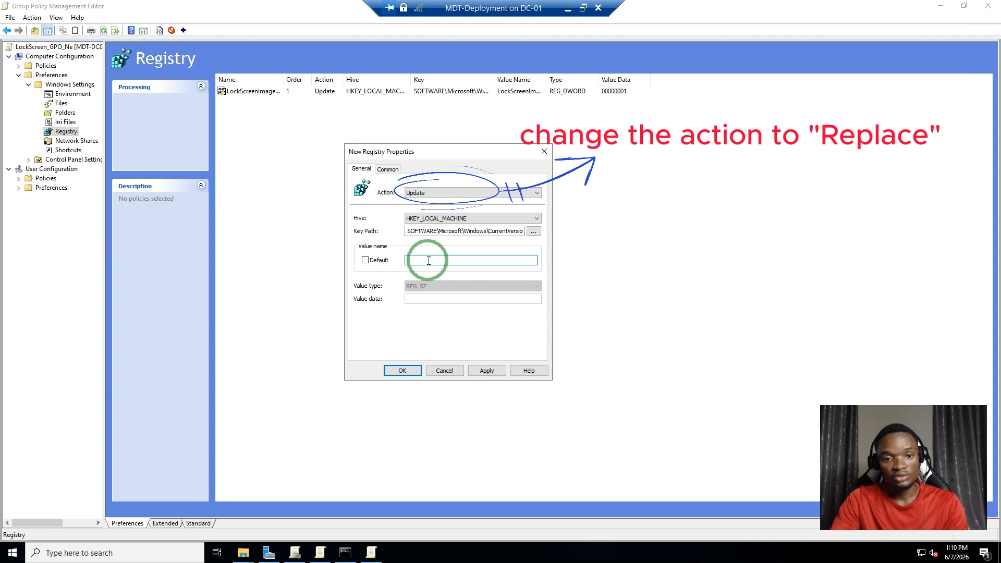
- Name the value LockScreenImagePath with REG_SZ data \\MDT-DC01\LockScreen\Bg.jpg and save the registry item
type("Lo")
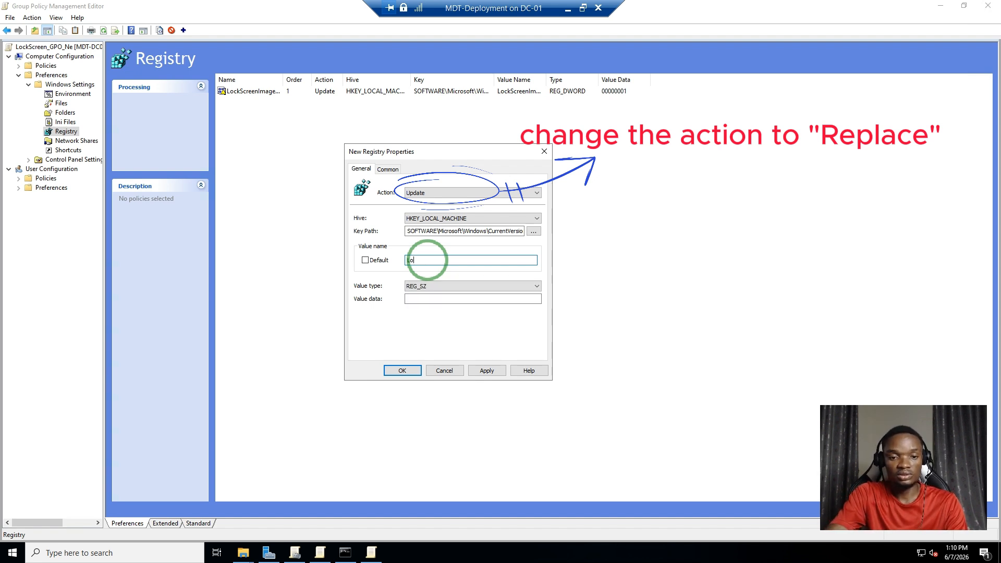
type("ckScreenImagePath")
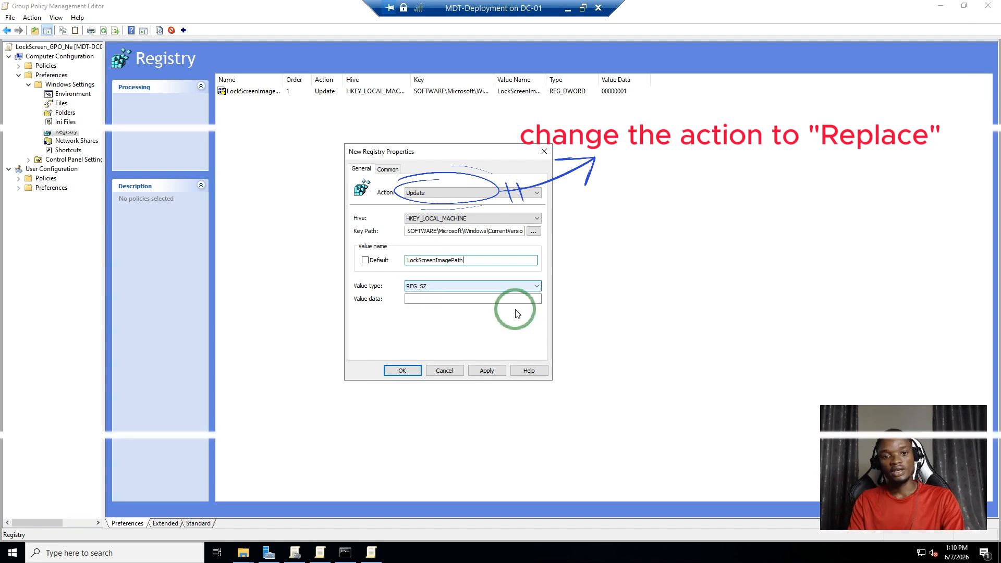
left_click(420, 298)
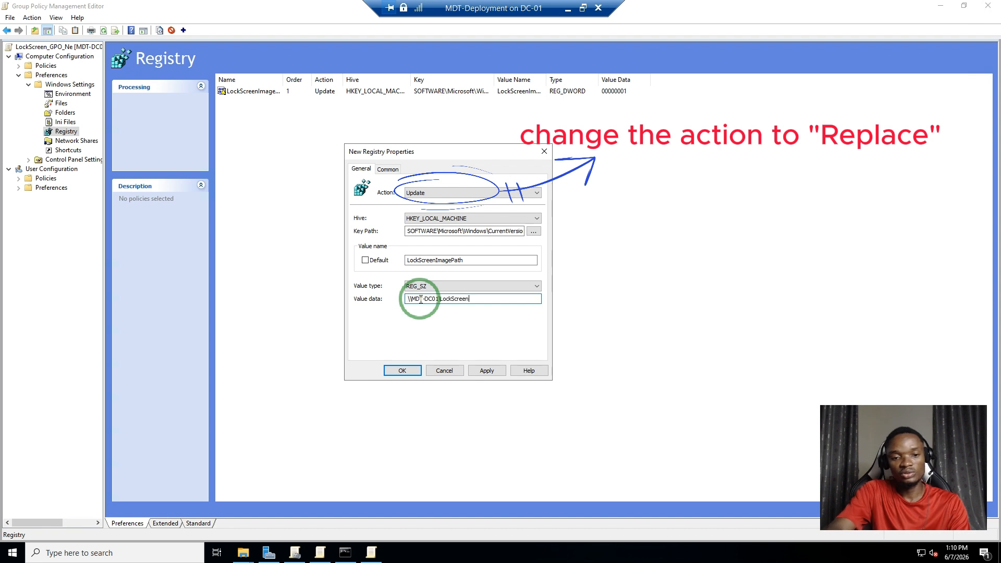
type("\\\\MDT-DC01\\LockScreen\\Bg.jpg")
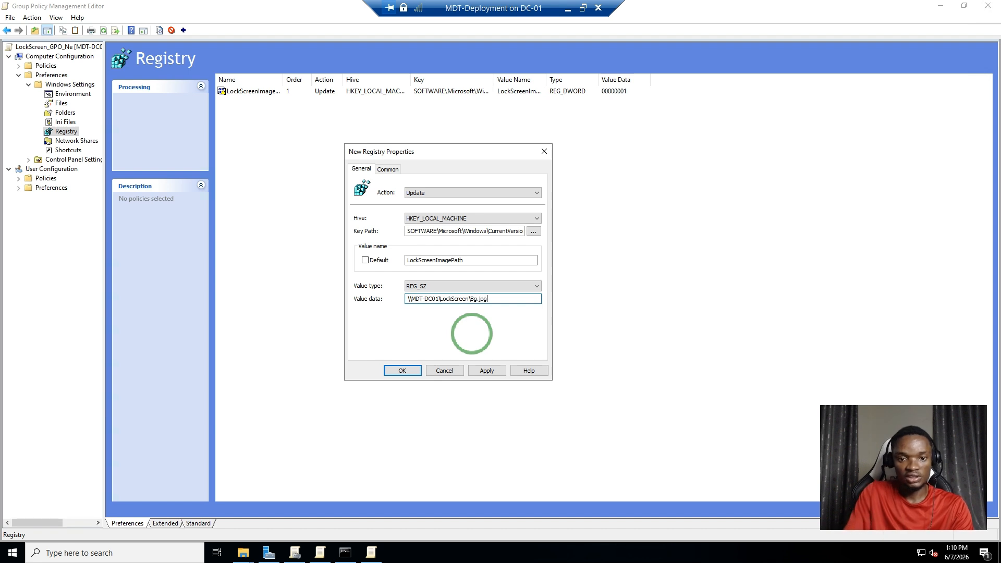
left_click(493, 371)
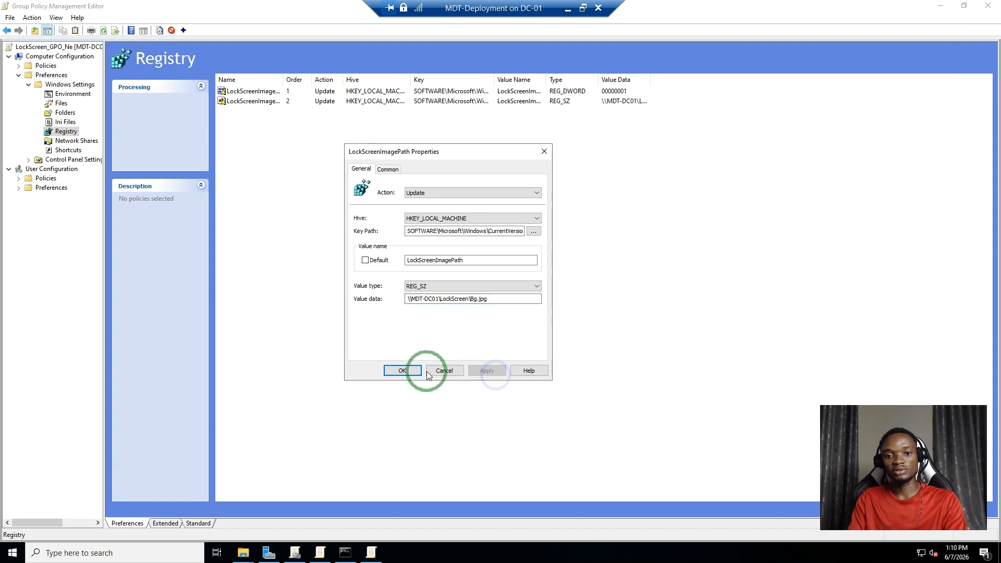
left_click(411, 371)
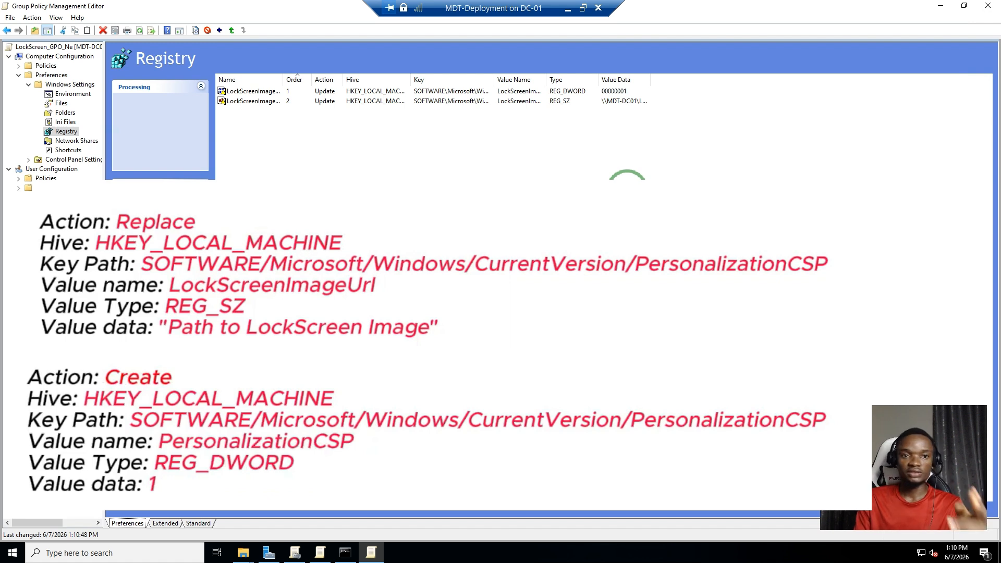
- Switch to the elevated Command Prompt and rerun gpupdate /force to apply the updated policy
left_click_drag(343, 79, 355, 79)
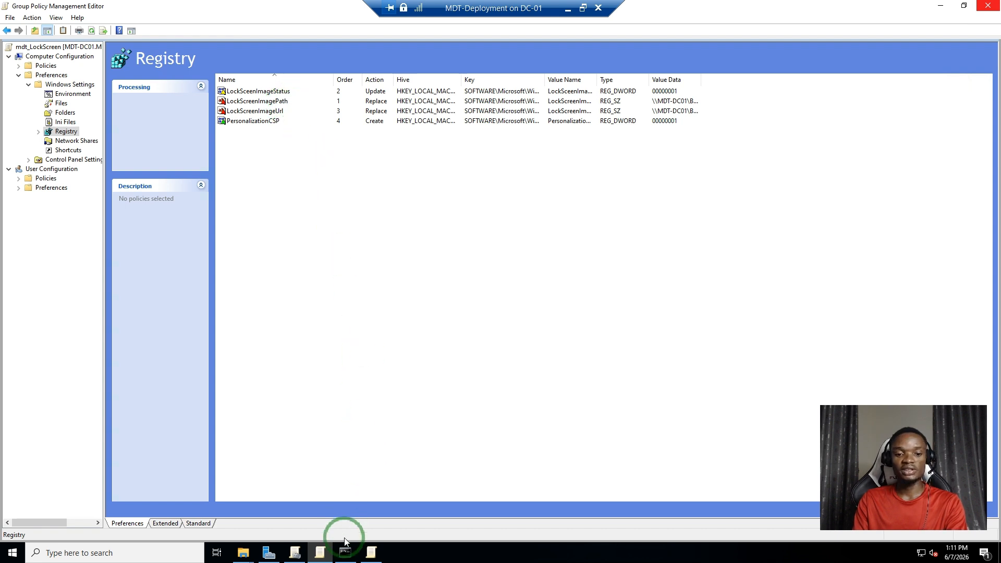
left_click(345, 555)
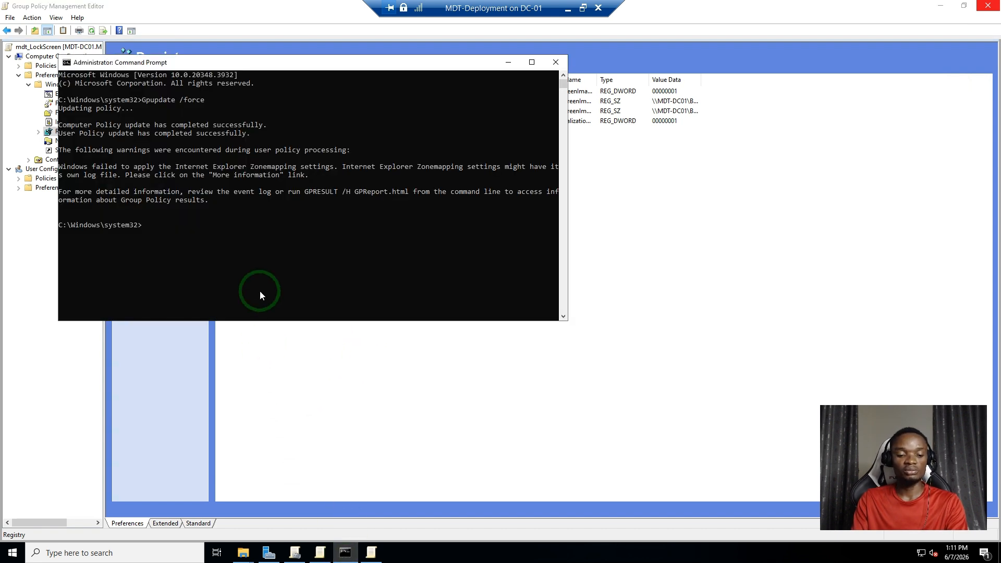
key("Up")
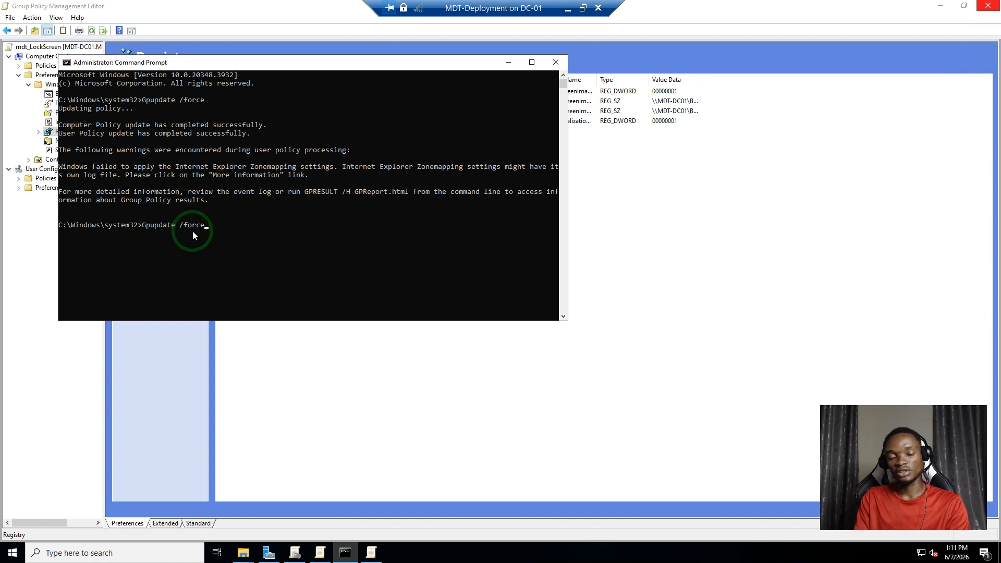
key("Return")
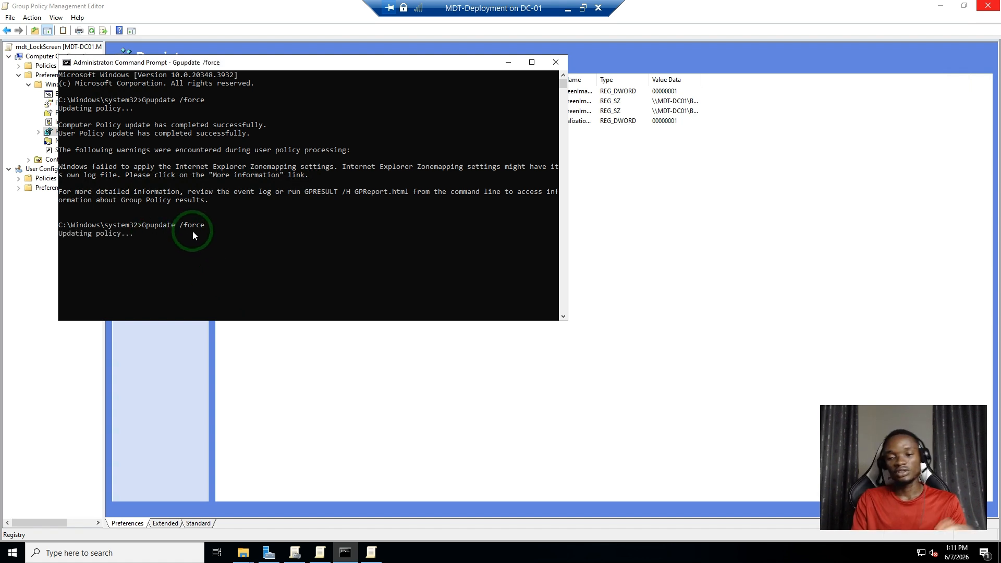